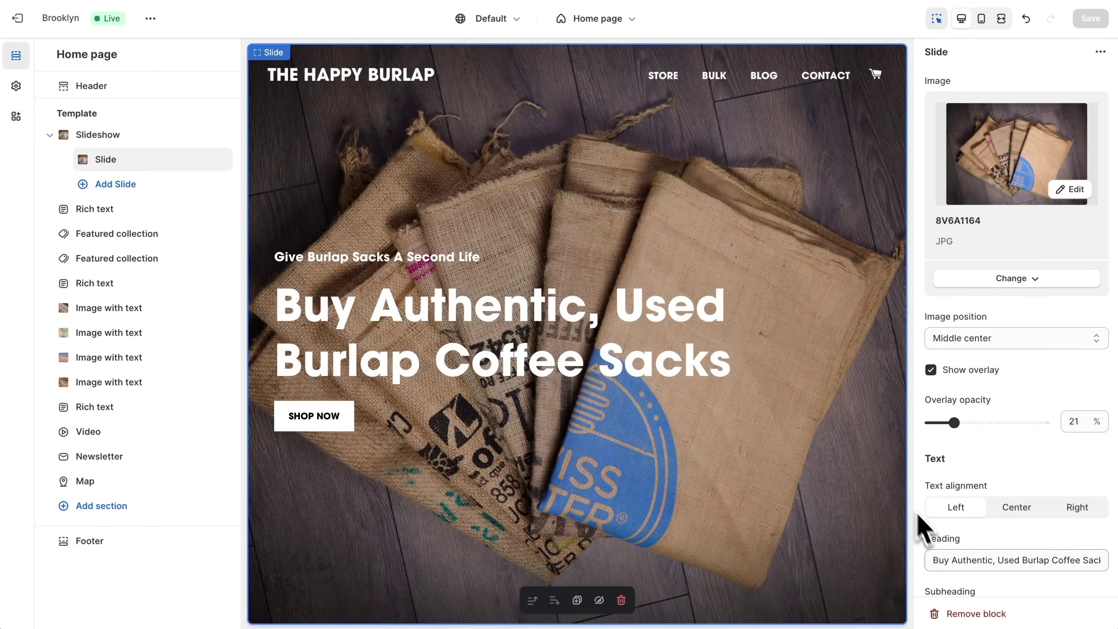
Replace the slide's heading with "You can edit this text"
{"action": "triple_click", "coordinate": [986, 559]}
{"action": "type", "text": "You can edit this te"}
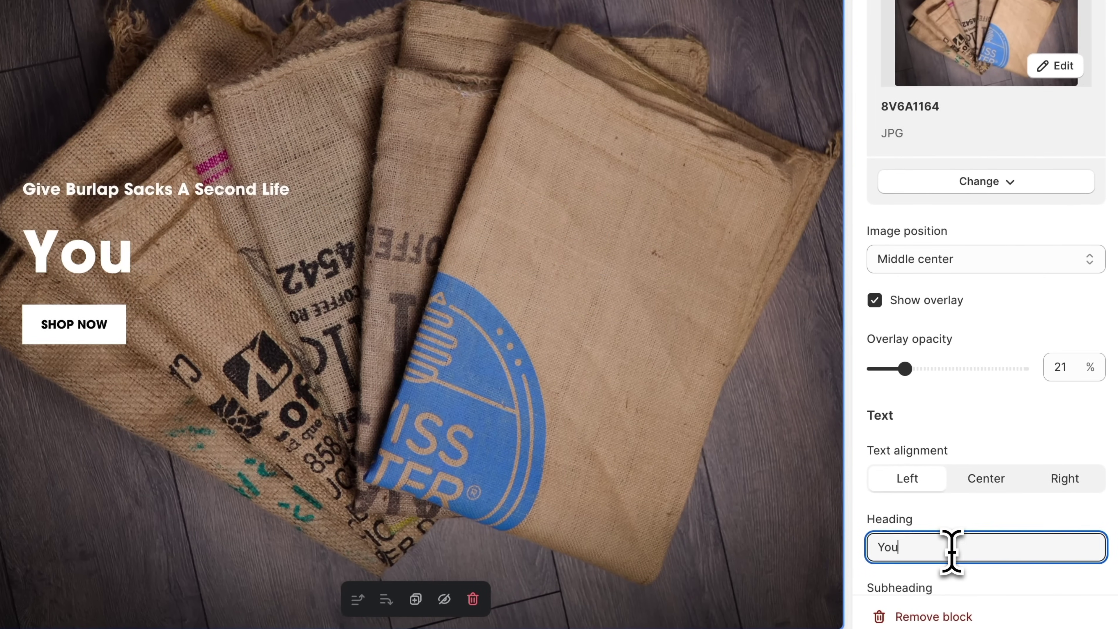
{"action": "type", "text": "xt"}
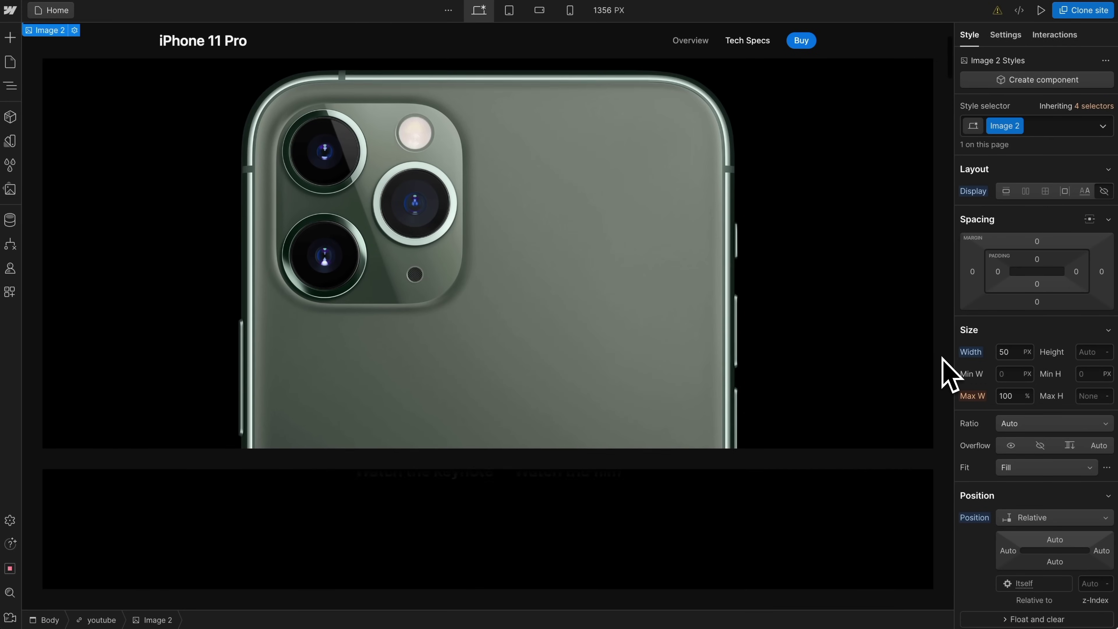
Switch to Webflow and look through the iPhone 11 Pro page from the phone hero image to the image grid
{"action": "scroll", "coordinate": [945, 365], "scroll_direction": "down", "scroll_amount": 5}
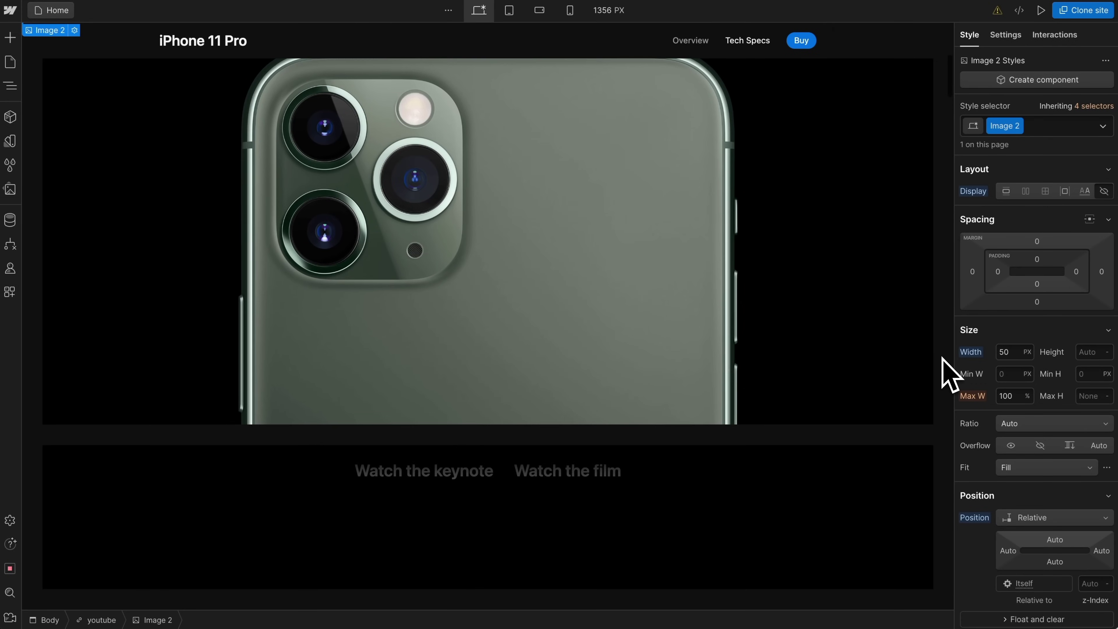
{"action": "scroll", "coordinate": [943, 359], "scroll_direction": "down", "scroll_amount": 10}
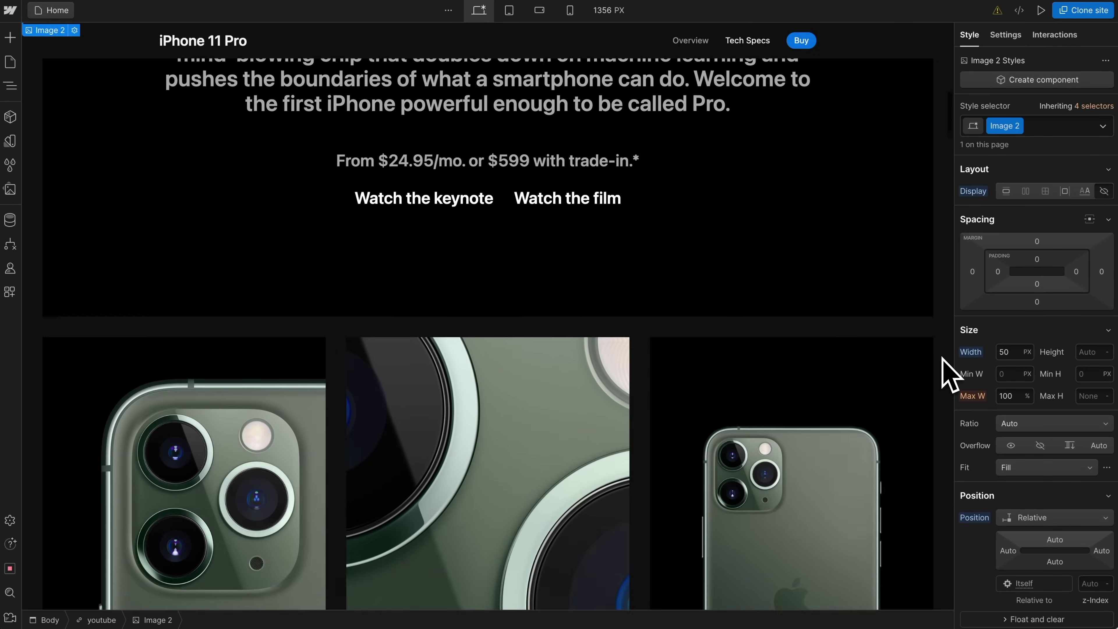
{"action": "scroll", "coordinate": [944, 370], "scroll_direction": "down", "scroll_amount": 3}
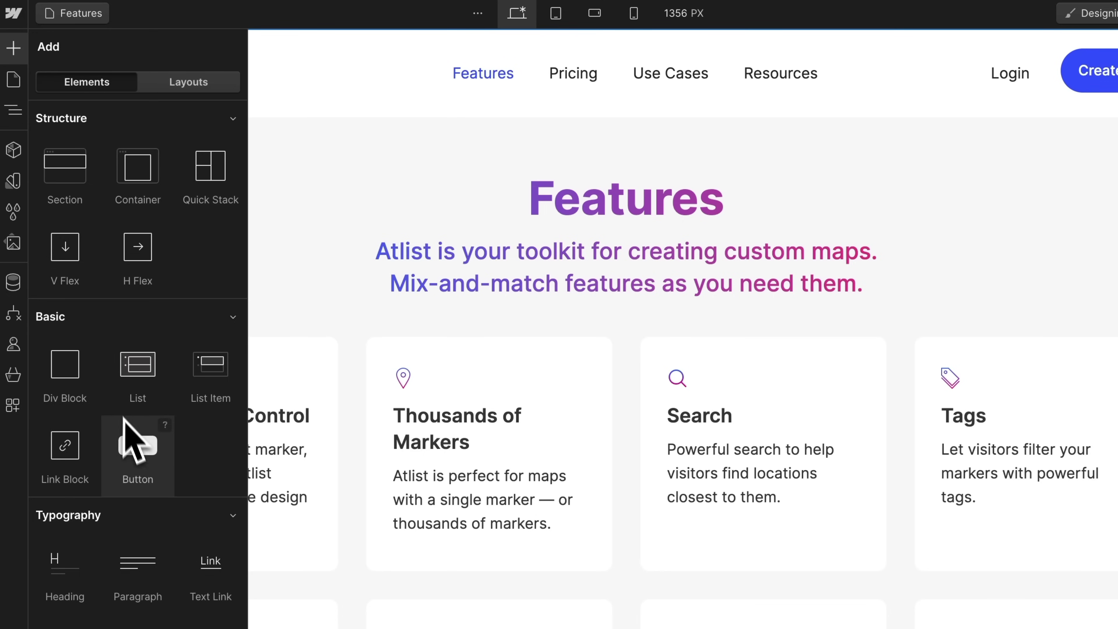
Add a Button element below the subheading on the Features page and look through its style options
{"action": "left_click_drag", "start_coordinate": [137, 445], "coordinate": [637, 300]}
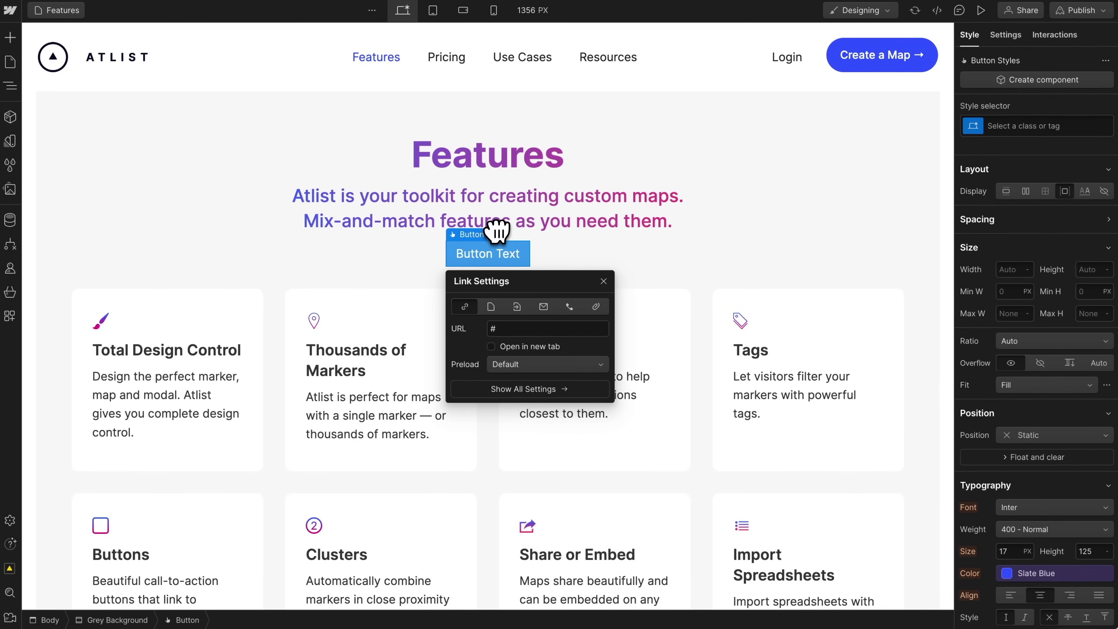
{"action": "scroll", "coordinate": [1087, 491], "scroll_direction": "down", "scroll_amount": 5}
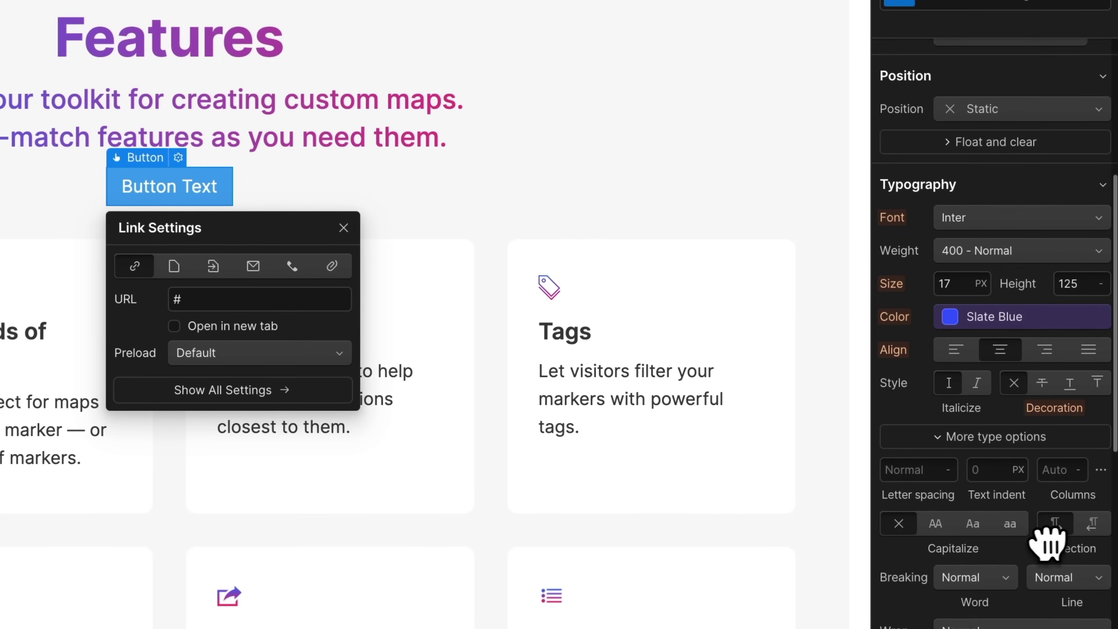
{"action": "scroll", "coordinate": [1047, 544], "scroll_direction": "down", "scroll_amount": 5}
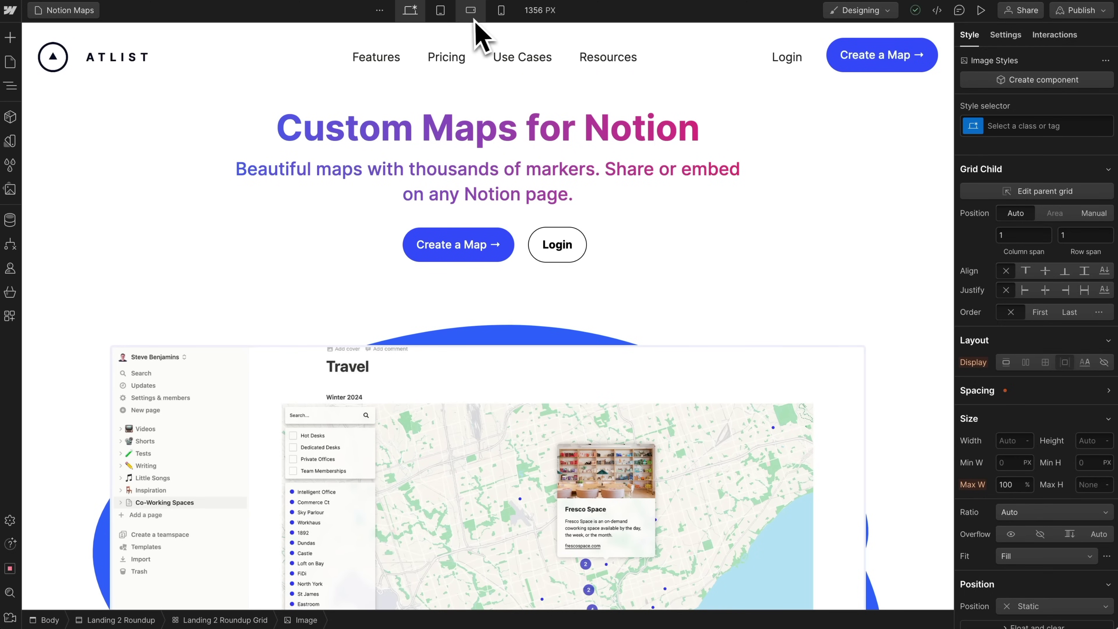
Preview the Notion Maps page at the portrait mobile breakpoint and try widening its canvas
{"action": "left_click", "coordinate": [452, 21]}
{"action": "left_click", "coordinate": [502, 19]}
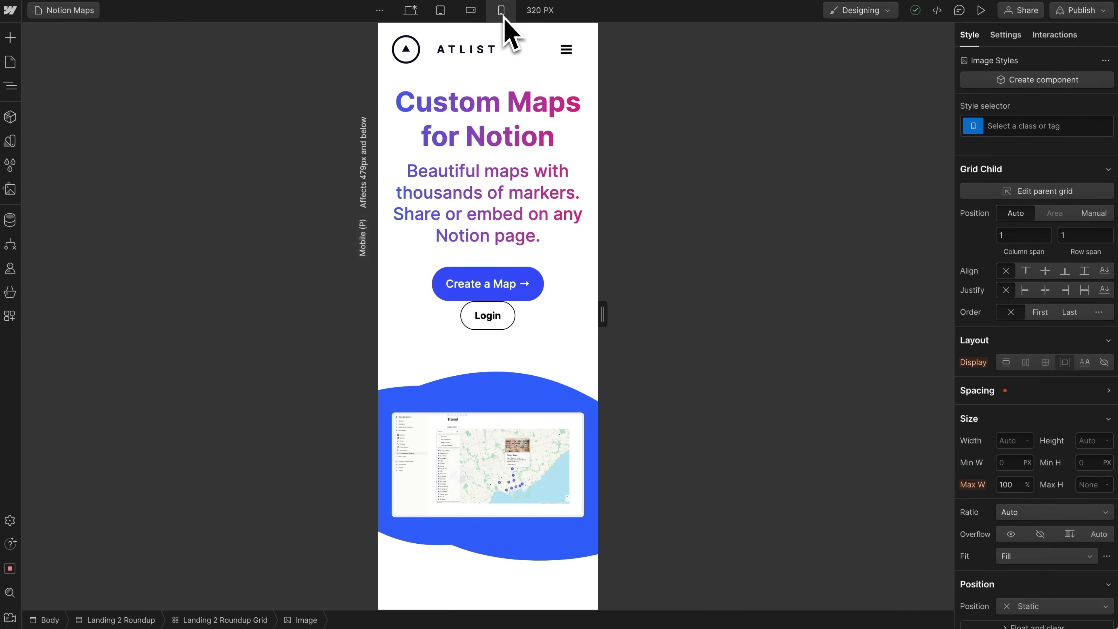
{"action": "left_click_drag", "start_coordinate": [614, 314], "coordinate": [696, 310]}
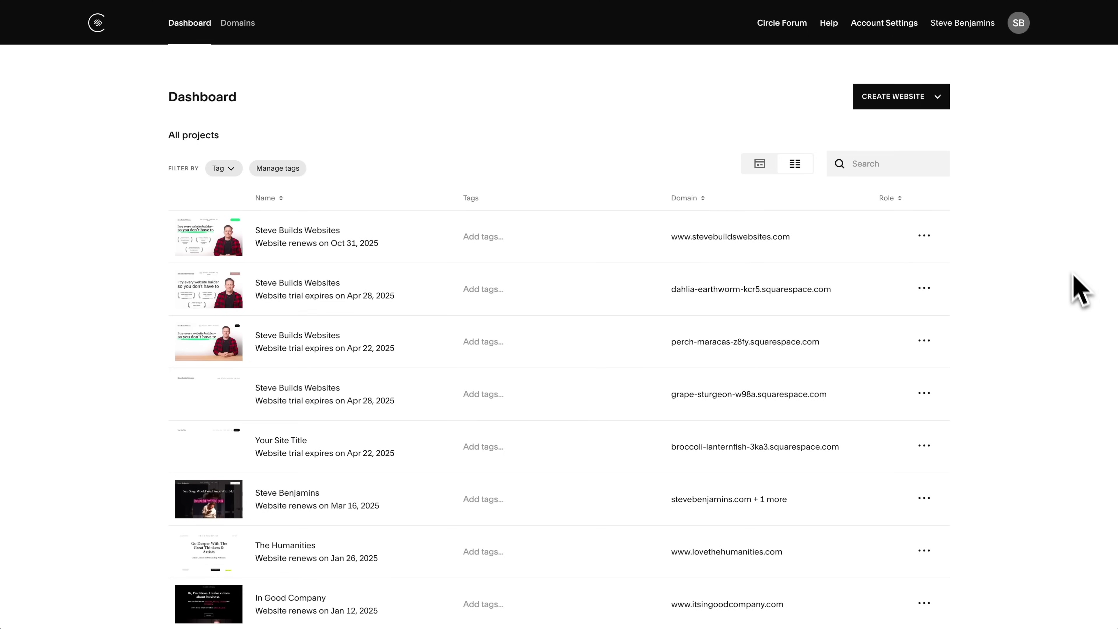
Switch to Squarespace and create a new website from the blank template
{"action": "left_click", "coordinate": [945, 94]}
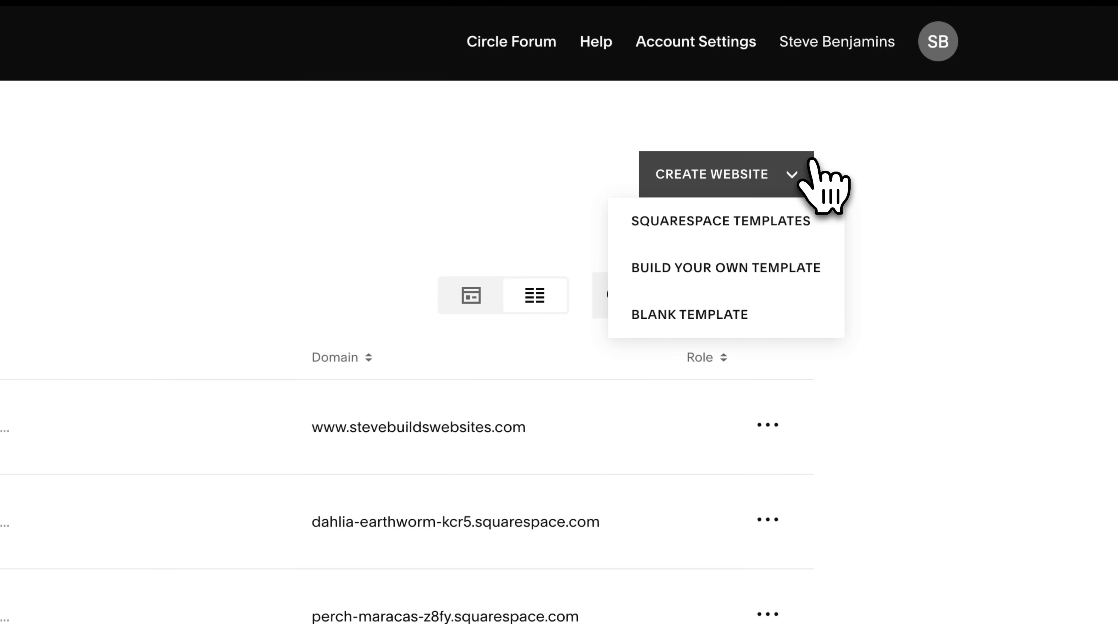
{"action": "left_click", "coordinate": [734, 311]}
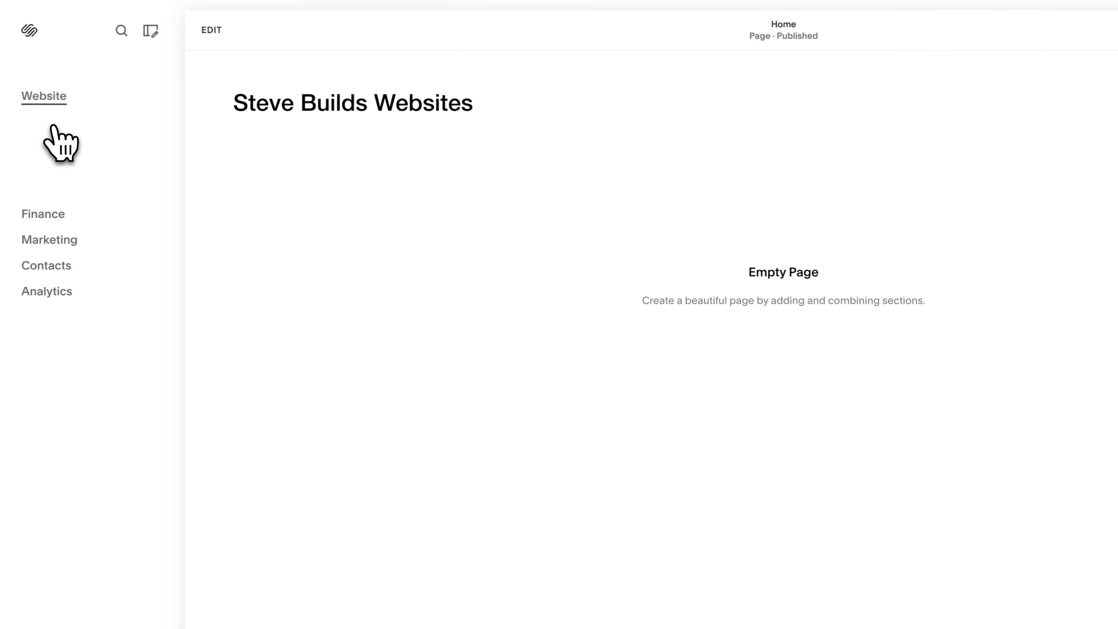
Open the site's page list and add a blank page named "Contact" to the main navigation
{"action": "left_click", "coordinate": [53, 127]}
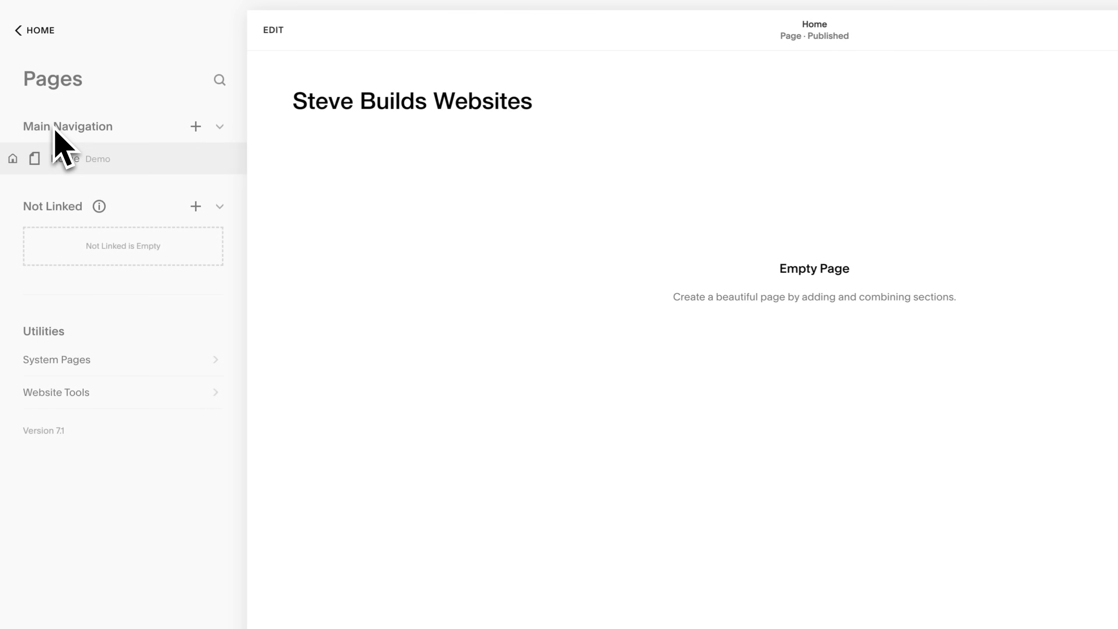
{"action": "left_click", "coordinate": [195, 126]}
{"action": "left_click", "coordinate": [286, 189]}
{"action": "type", "text": "Contact"}
{"action": "key", "text": "Return"}
Add a blank page named "FAQ" to the main navigation
{"action": "left_click", "coordinate": [195, 127]}
{"action": "left_click", "coordinate": [285, 194]}
{"action": "type", "text": "FAQ"}
{"action": "key", "text": "Return"}
Add a blank page named "Popular Videos" to the main navigation
{"action": "left_click", "coordinate": [195, 126]}
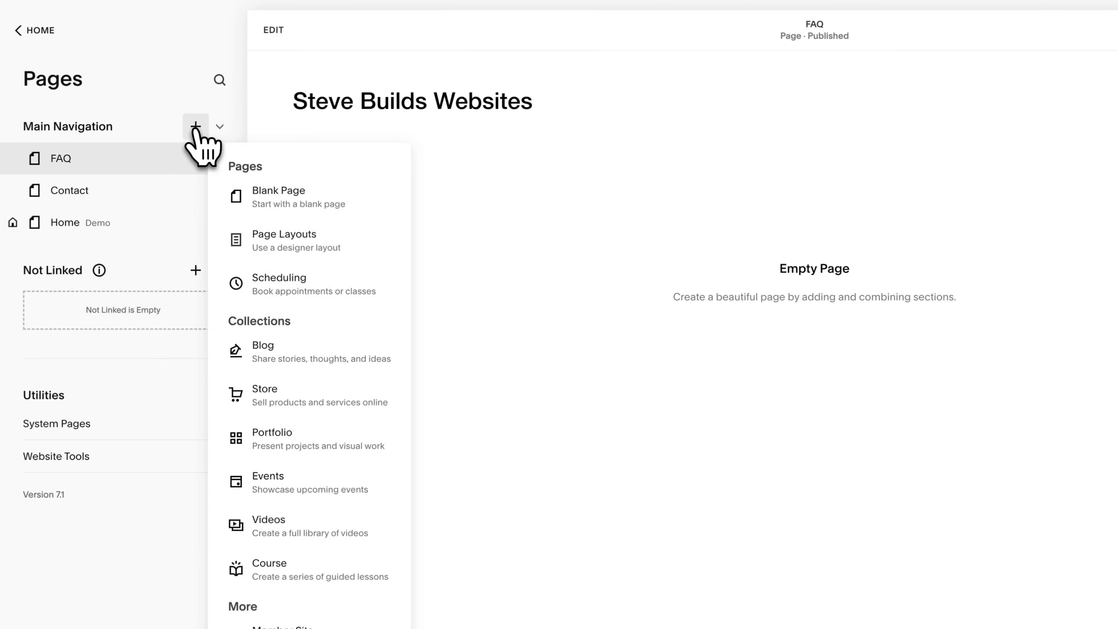
{"action": "left_click", "coordinate": [285, 194]}
{"action": "type", "text": "Popular Videos"}
{"action": "key", "text": "Return"}
Add a blank page named "My Promise" and move Home to the start of the main navigation
{"action": "left_click", "coordinate": [196, 127]}
{"action": "left_click", "coordinate": [288, 200]}
{"action": "type", "text": "My"}
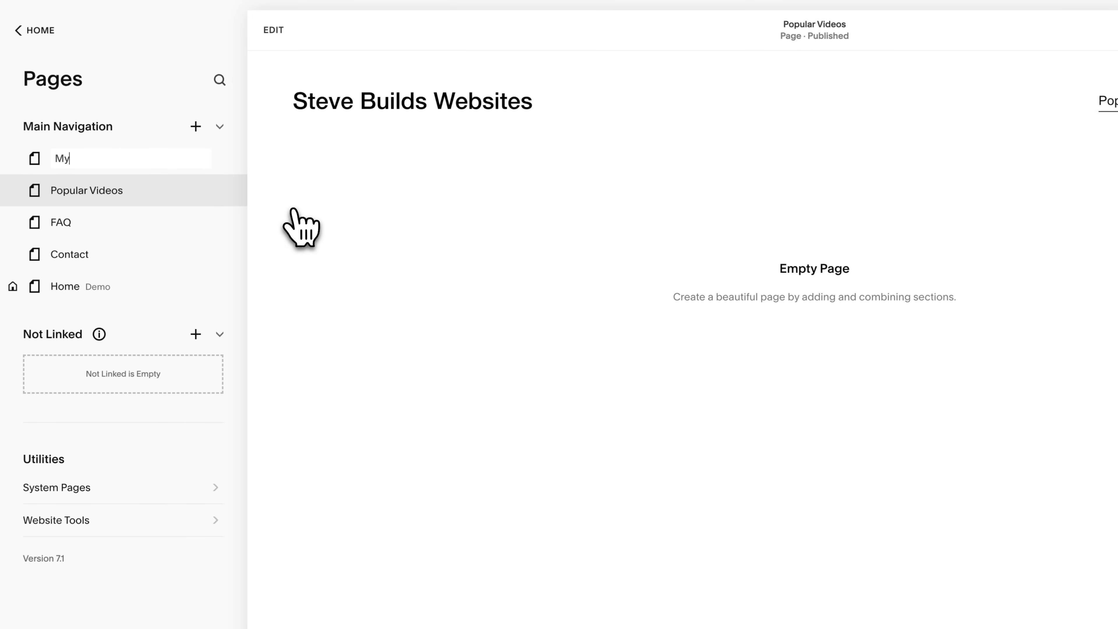
{"action": "type", "text": " Promise"}
{"action": "key", "text": "Return"}
{"action": "left_click_drag", "start_coordinate": [151, 291], "coordinate": [92, 170]}
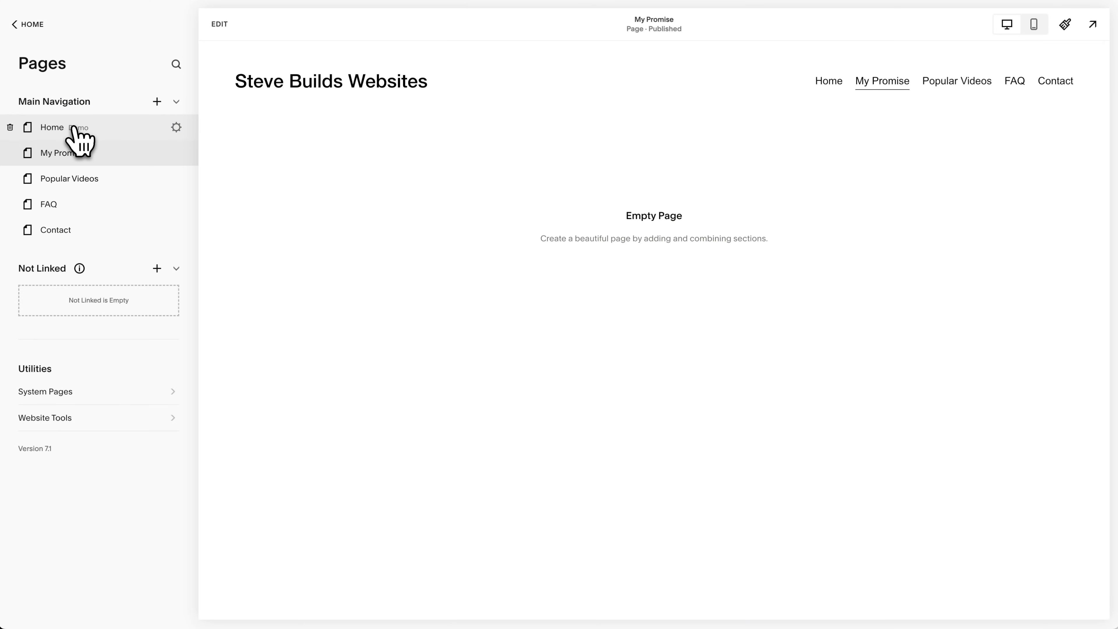
Edit the site header from the My Promise page and turn on its Button element
{"action": "left_click", "coordinate": [219, 24]}
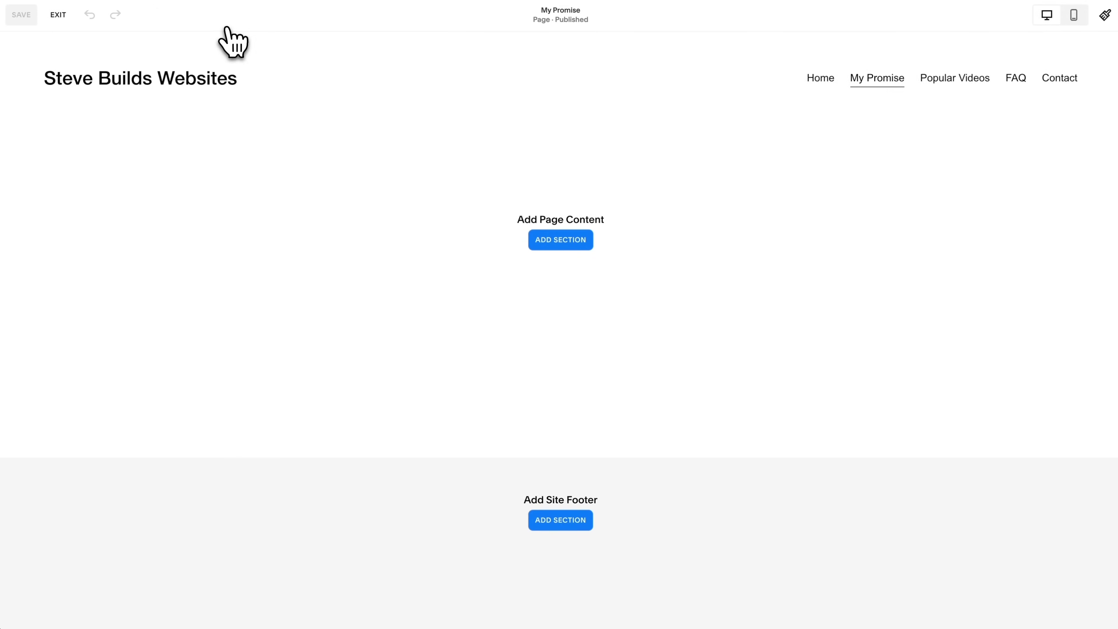
{"action": "mouse_move", "coordinate": [418, 42]}
{"action": "left_click", "coordinate": [559, 79]}
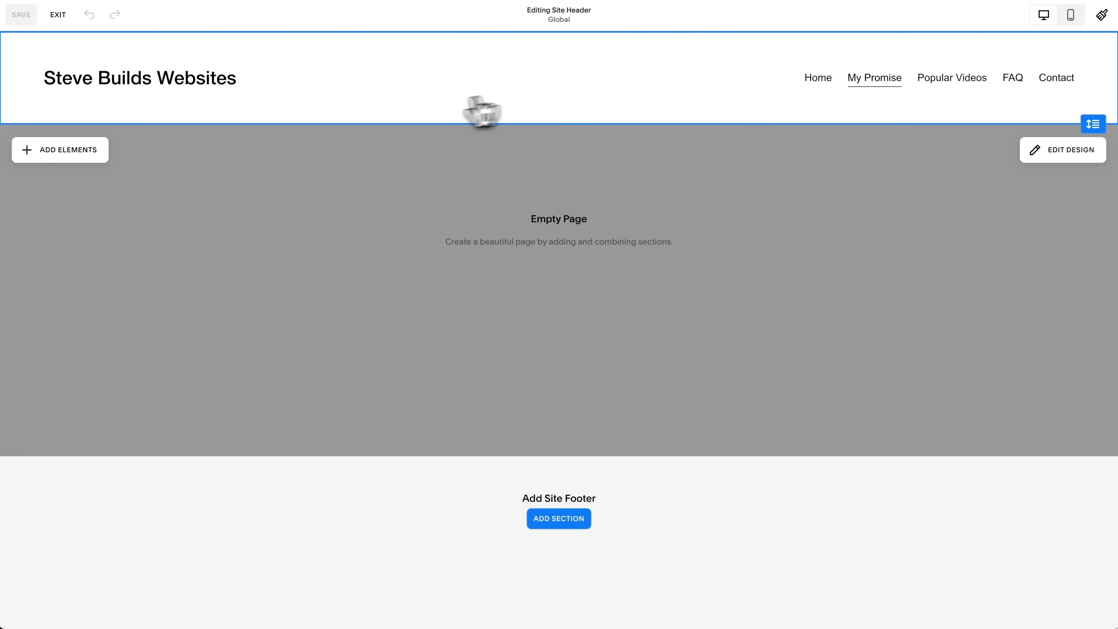
{"action": "left_click", "coordinate": [72, 152]}
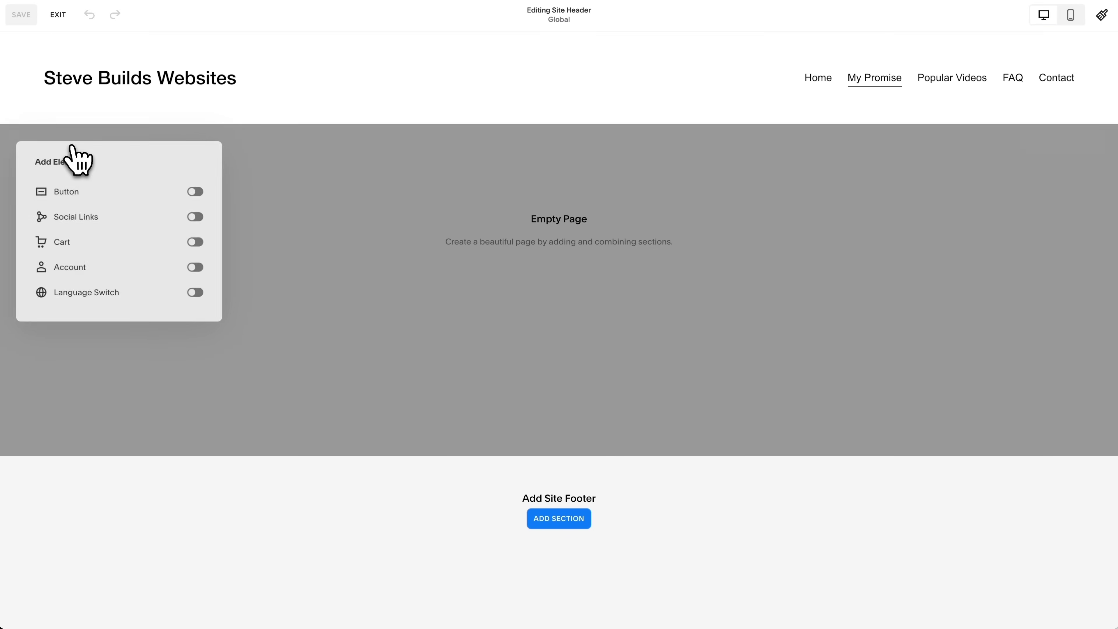
{"action": "left_click", "coordinate": [196, 191]}
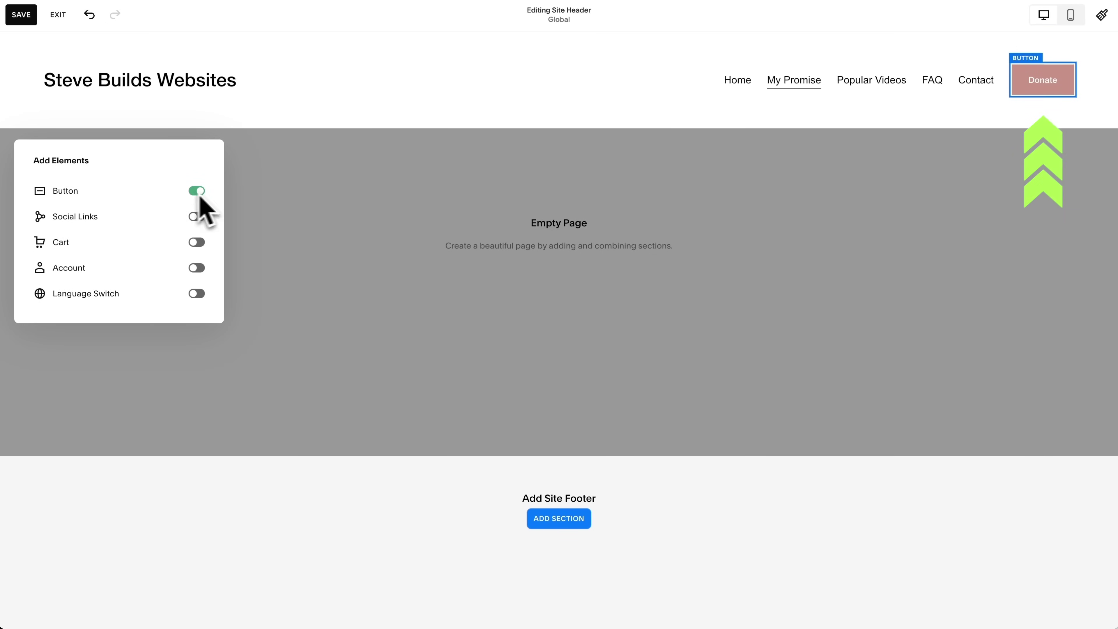
{"action": "left_click", "coordinate": [273, 204]}
Change the header layout to logo at left, navigation links centered and button at right
{"action": "left_click", "coordinate": [1055, 159]}
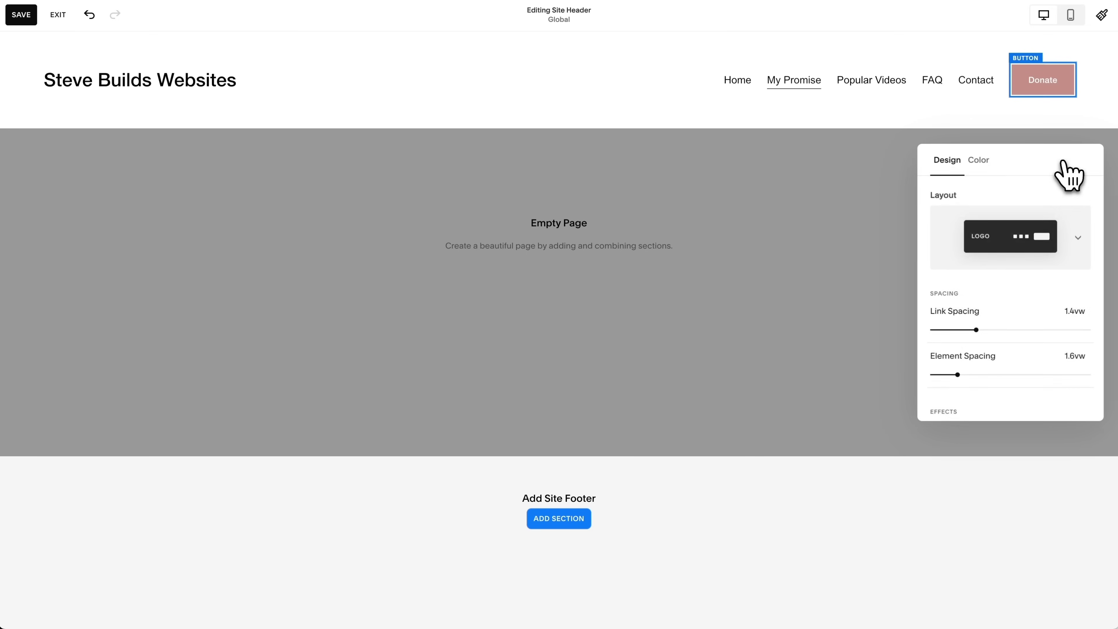
{"action": "left_click", "coordinate": [1077, 231]}
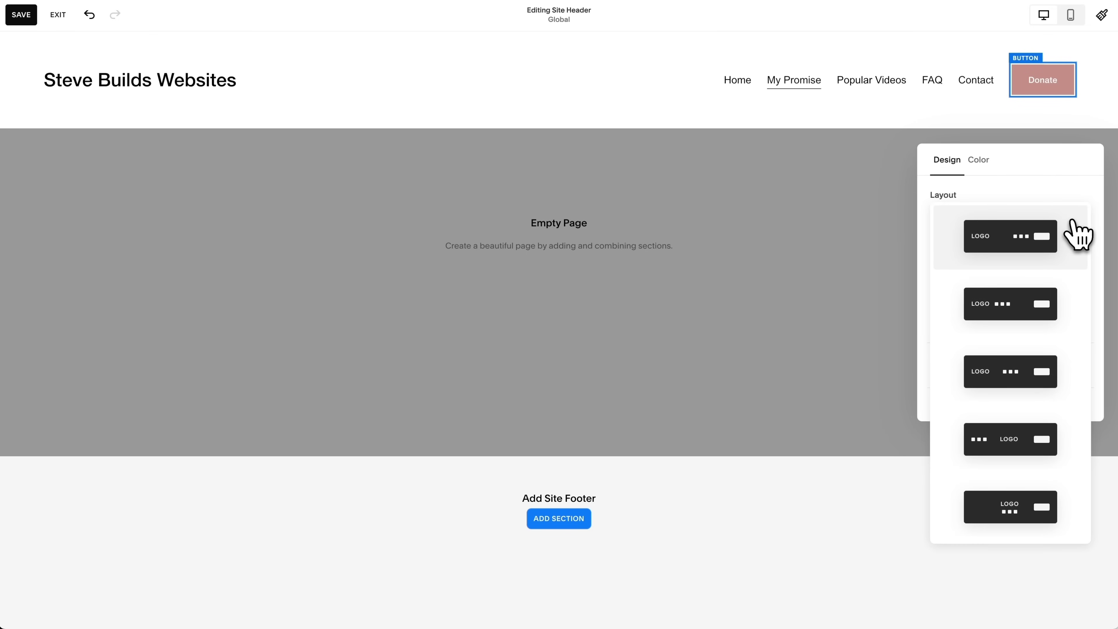
{"action": "left_click", "coordinate": [1040, 371]}
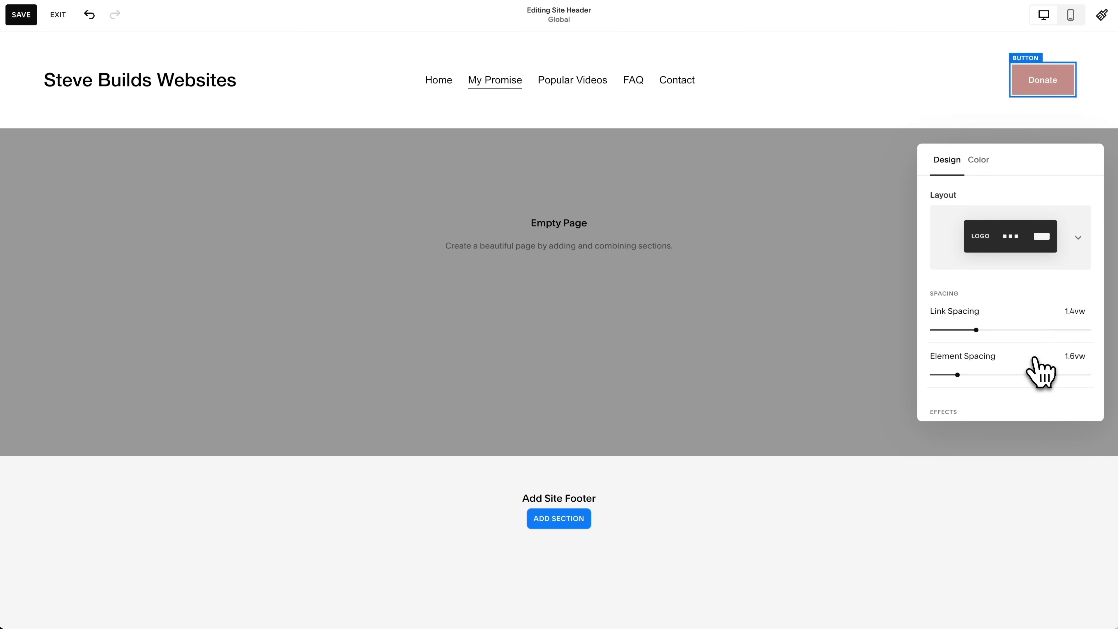
{"action": "left_click", "coordinate": [838, 484]}
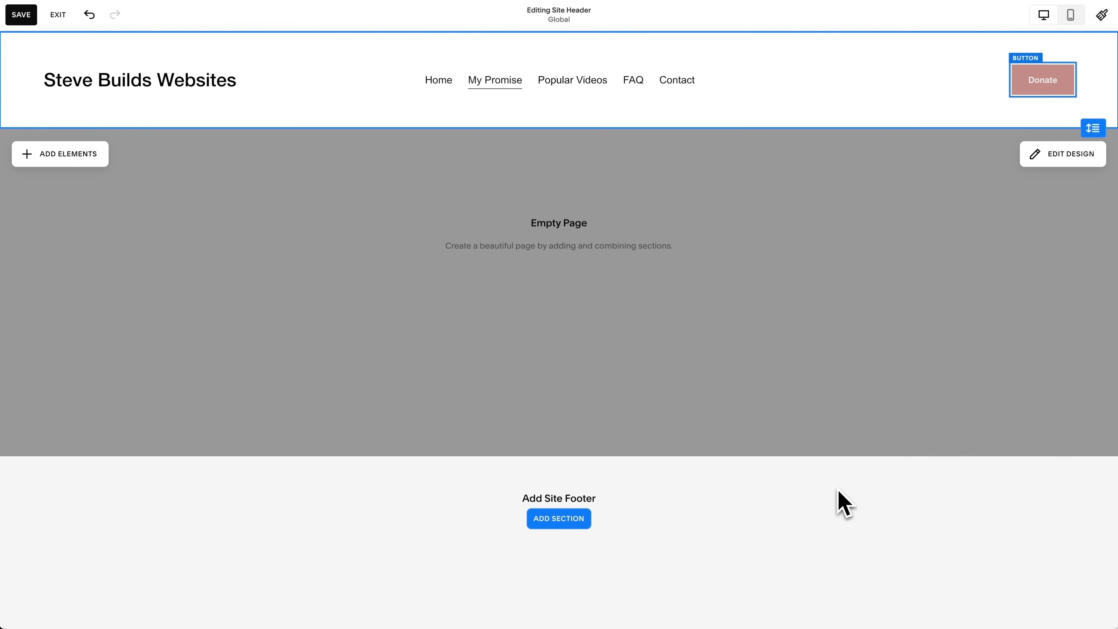
{"action": "left_click", "coordinate": [866, 421]}
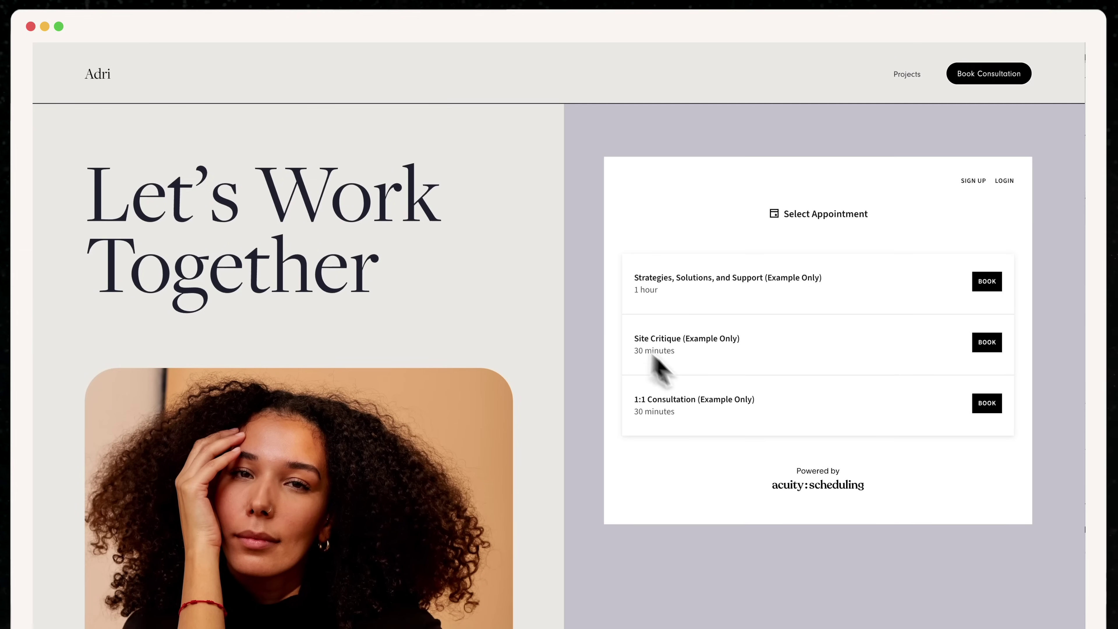
Look at the example sites: the 1:1 Consultation booking and the Productivity Lab landing page
{"action": "left_click", "coordinate": [985, 404]}
{"action": "scroll", "coordinate": [987, 409], "scroll_direction": "down", "scroll_amount": 3}
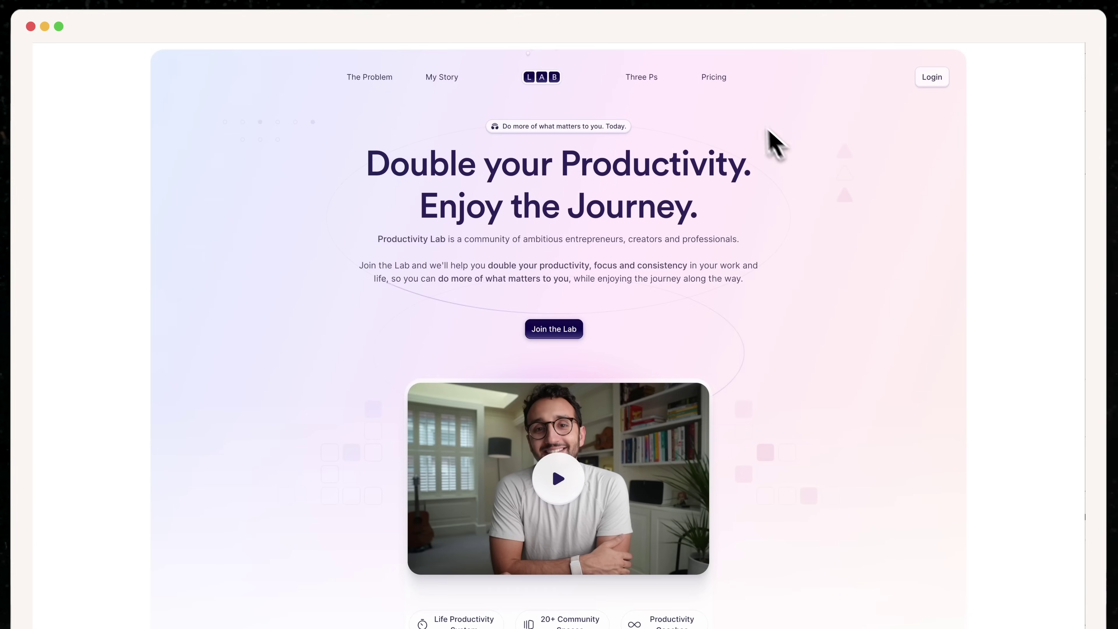
{"action": "scroll", "coordinate": [723, 95], "scroll_direction": "down", "scroll_amount": 15}
{"action": "scroll", "coordinate": [724, 97], "scroll_direction": "down", "scroll_amount": 10}
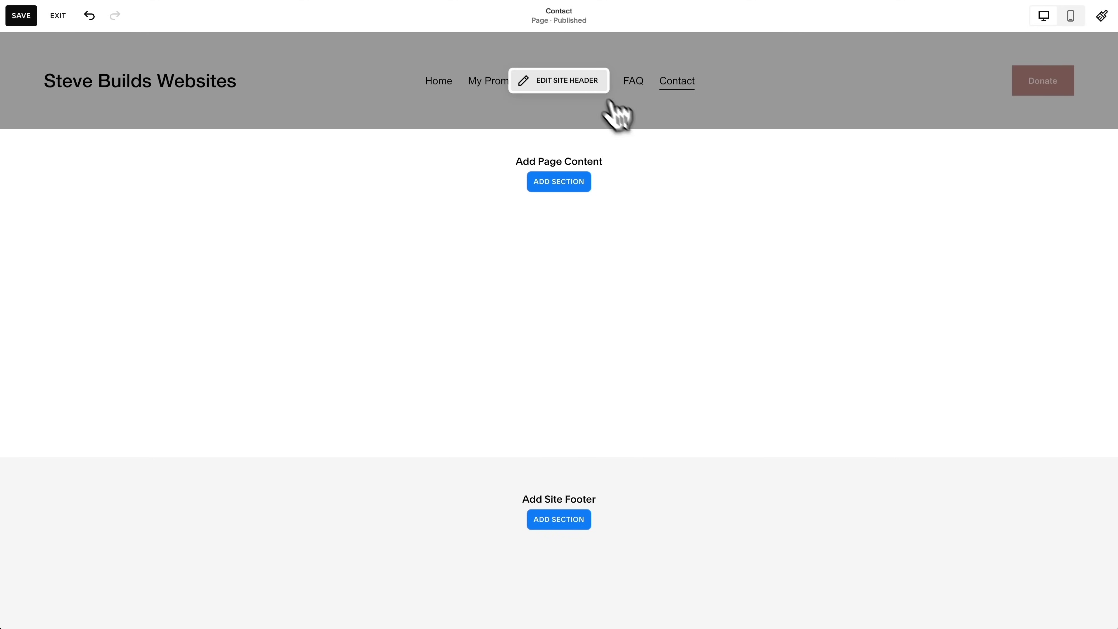
Change the site header button's text to "Watch on YouTube"
{"action": "left_click", "coordinate": [601, 88]}
{"action": "left_click", "coordinate": [1017, 82]}
{"action": "left_click", "coordinate": [942, 74]}
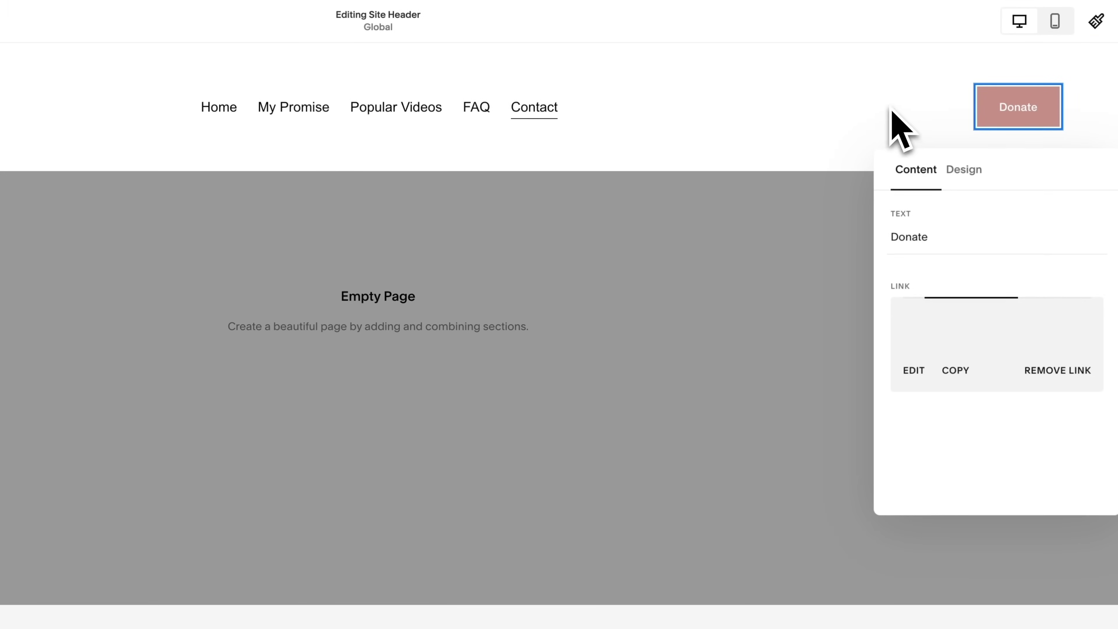
{"action": "double_click", "coordinate": [922, 240]}
{"action": "type", "text": "Watch on Yo"}
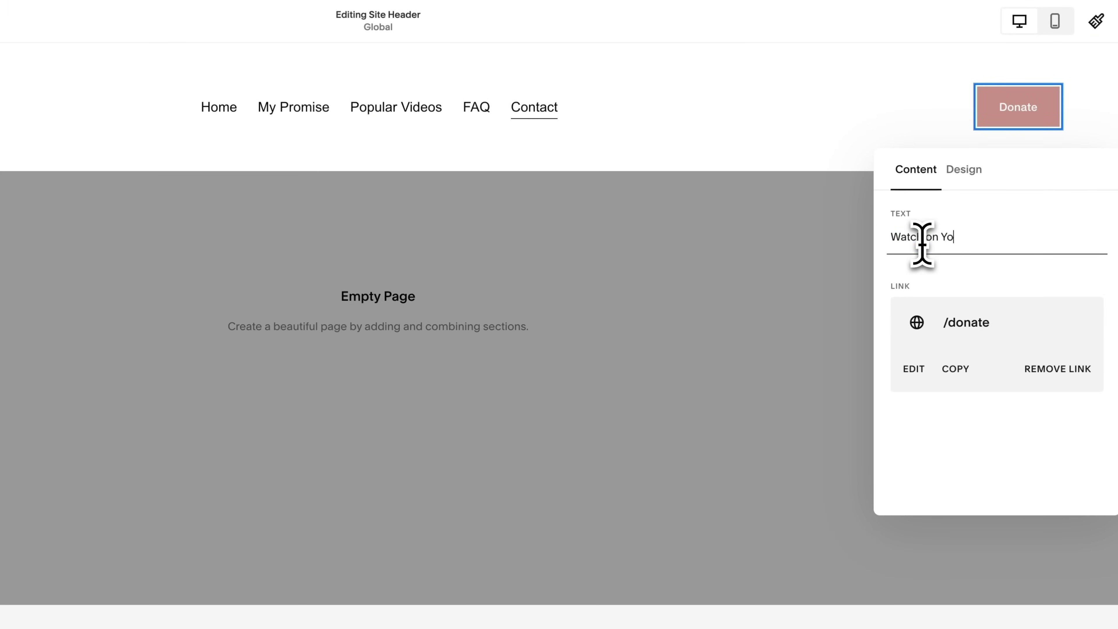
{"action": "type", "text": "uTube"}
Replace the header button's /donate link with the copied link and save the header
{"action": "left_click", "coordinate": [914, 368]}
{"action": "key", "text": "ctrl+v"}
{"action": "key", "text": "Return"}
{"action": "left_click", "coordinate": [876, 535]}
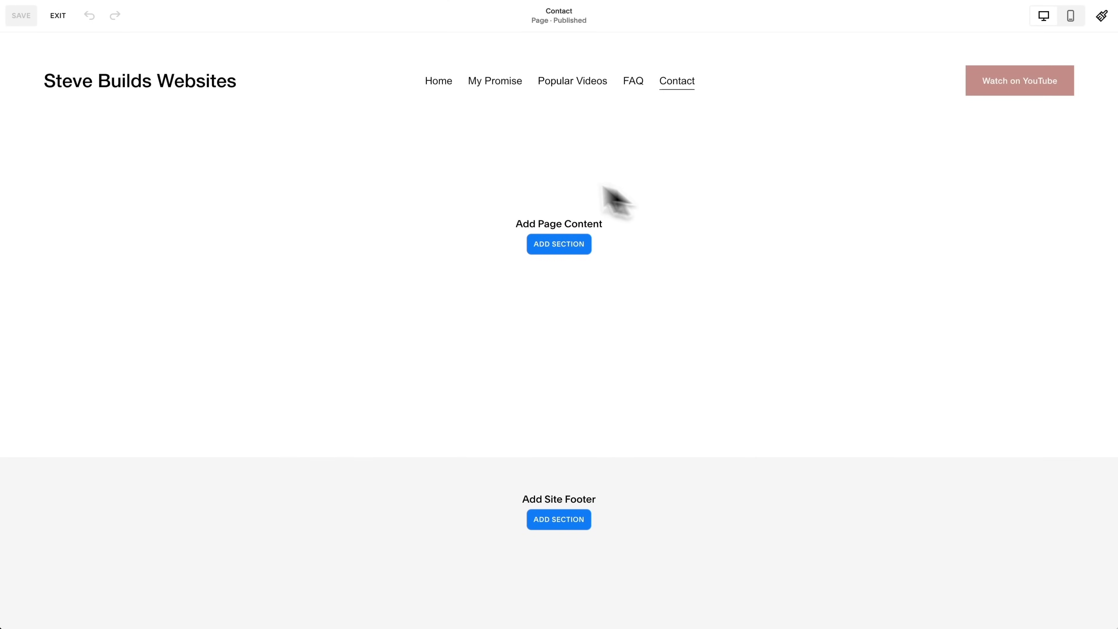
Leave the page editor and expand the site preview to view the header
{"action": "left_click", "coordinate": [58, 15]}
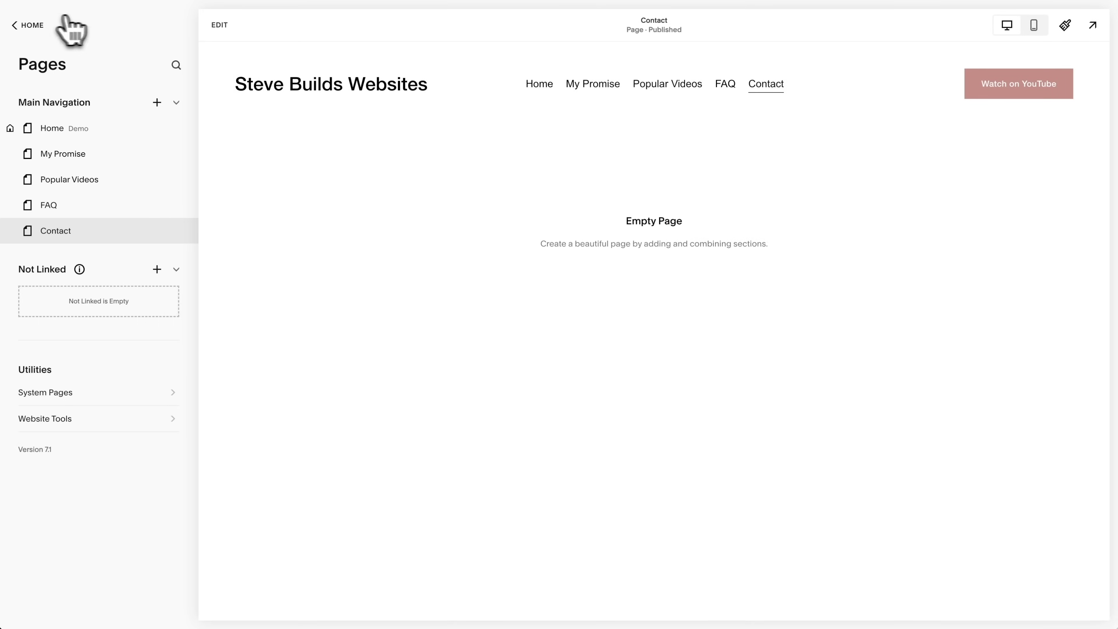
{"action": "left_click", "coordinate": [1093, 25]}
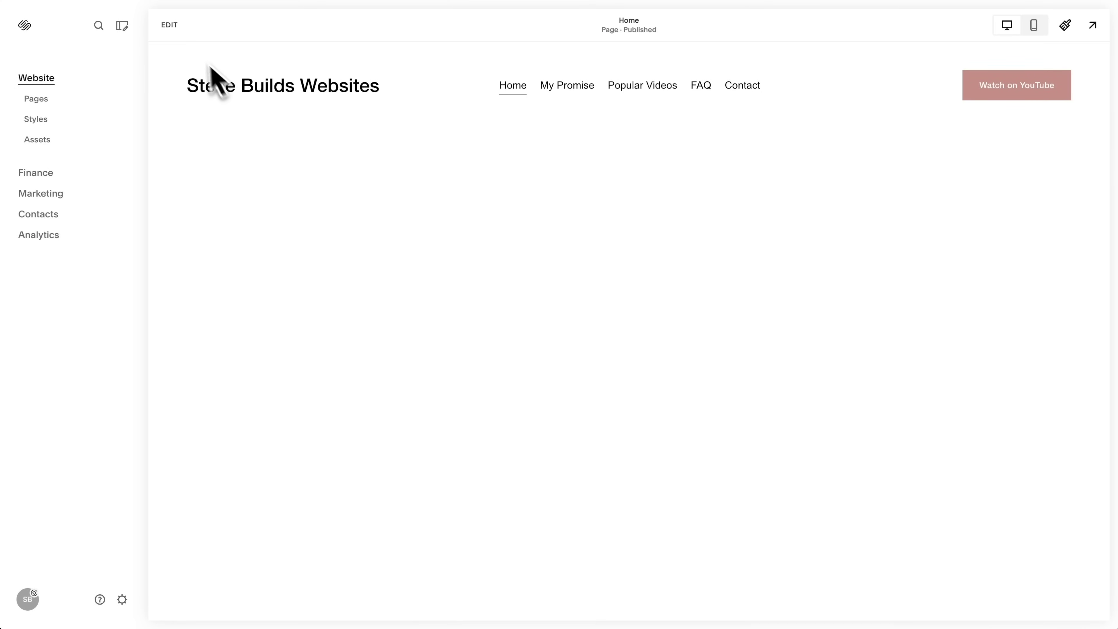
Edit the Home page's first section and set its background image to man-4-more-right.jpg
{"action": "left_click", "coordinate": [170, 26]}
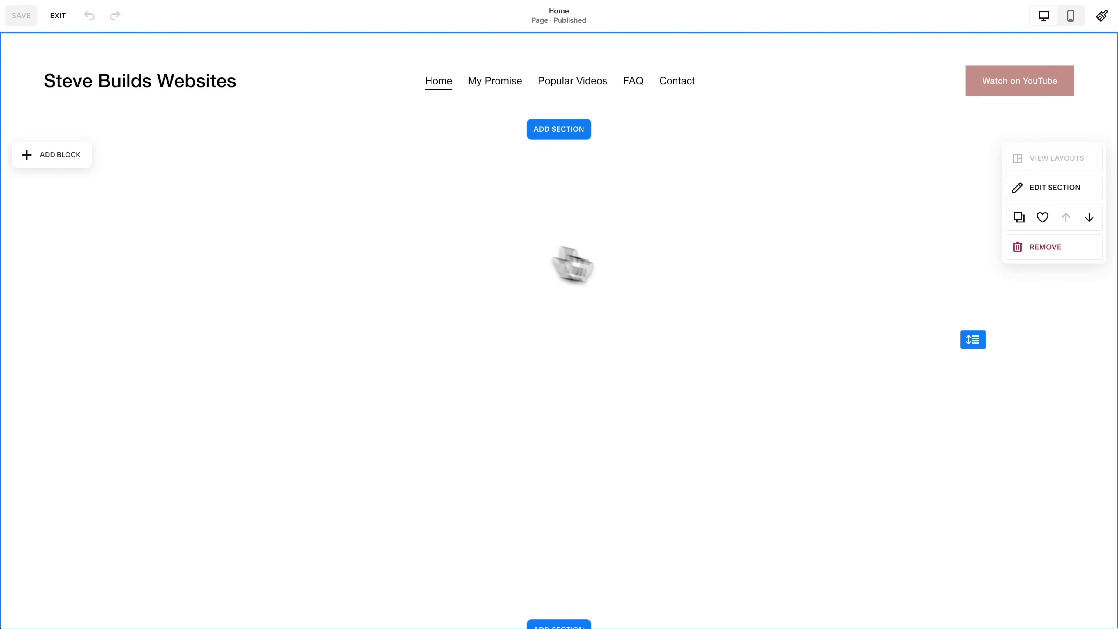
{"action": "left_click", "coordinate": [1049, 194]}
{"action": "left_click", "coordinate": [1002, 194]}
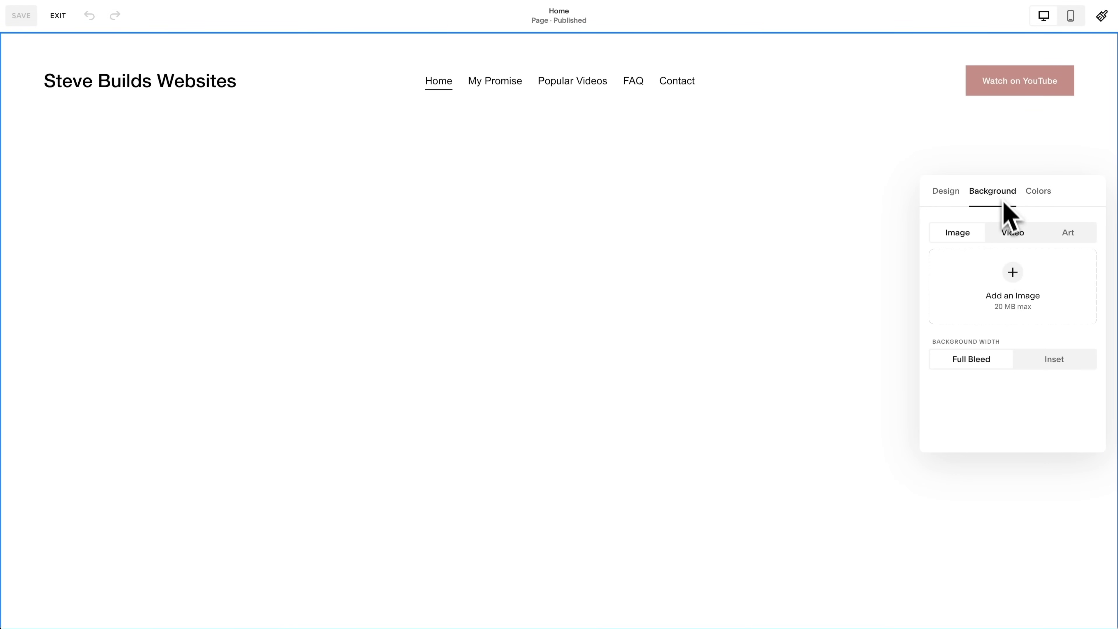
{"action": "left_click", "coordinate": [1011, 275]}
{"action": "left_click", "coordinate": [998, 300]}
{"action": "left_click", "coordinate": [481, 283]}
{"action": "left_click", "coordinate": [757, 402]}
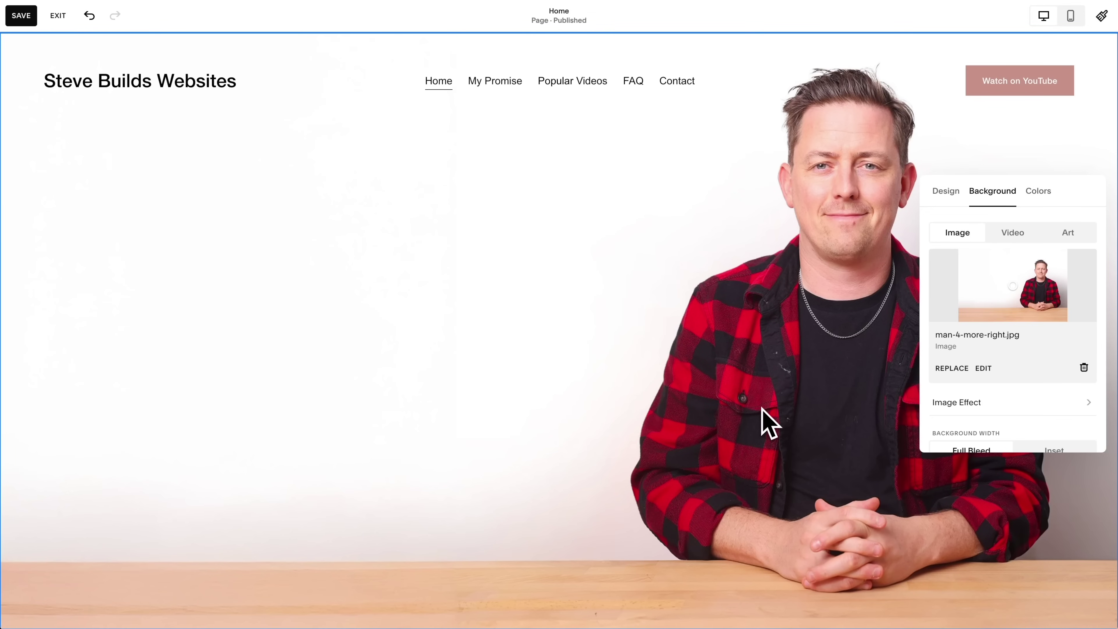
Add a text block to the Home hero section and enlarge it to span the empty area beside the man
{"action": "left_click", "coordinate": [763, 413]}
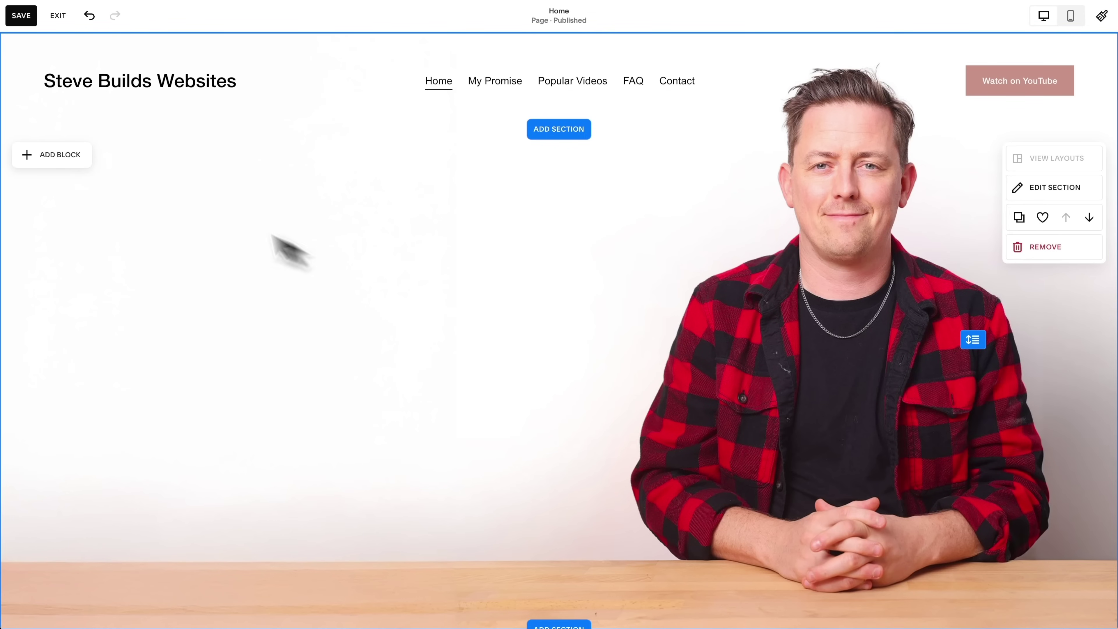
{"action": "left_click", "coordinate": [70, 157]}
{"action": "left_click", "coordinate": [63, 226]}
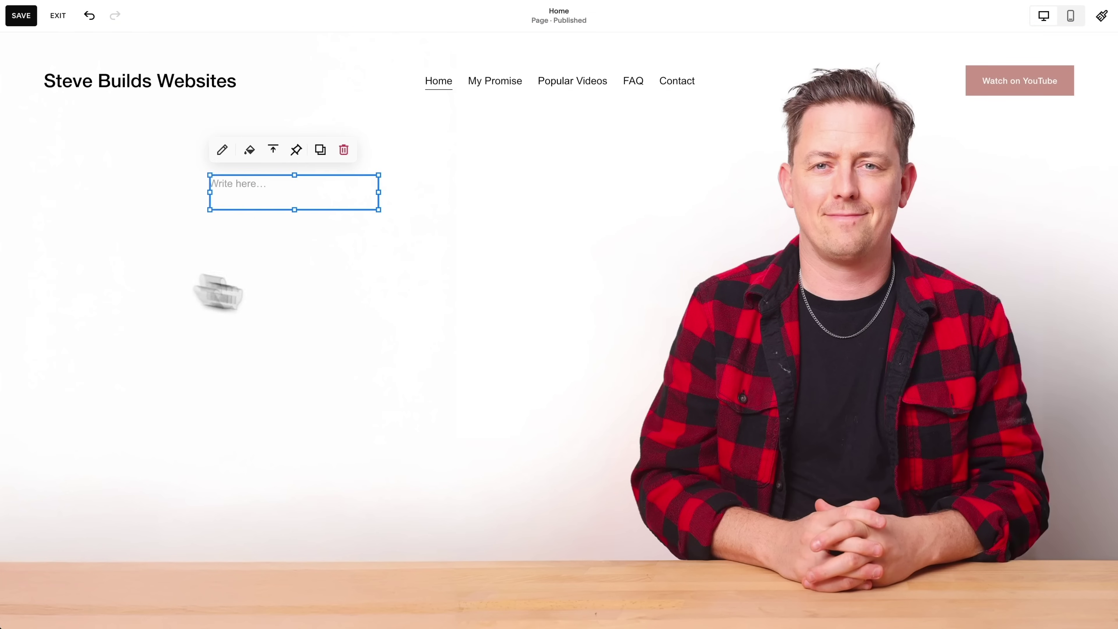
{"action": "left_click_drag", "start_coordinate": [380, 209], "coordinate": [673, 295]}
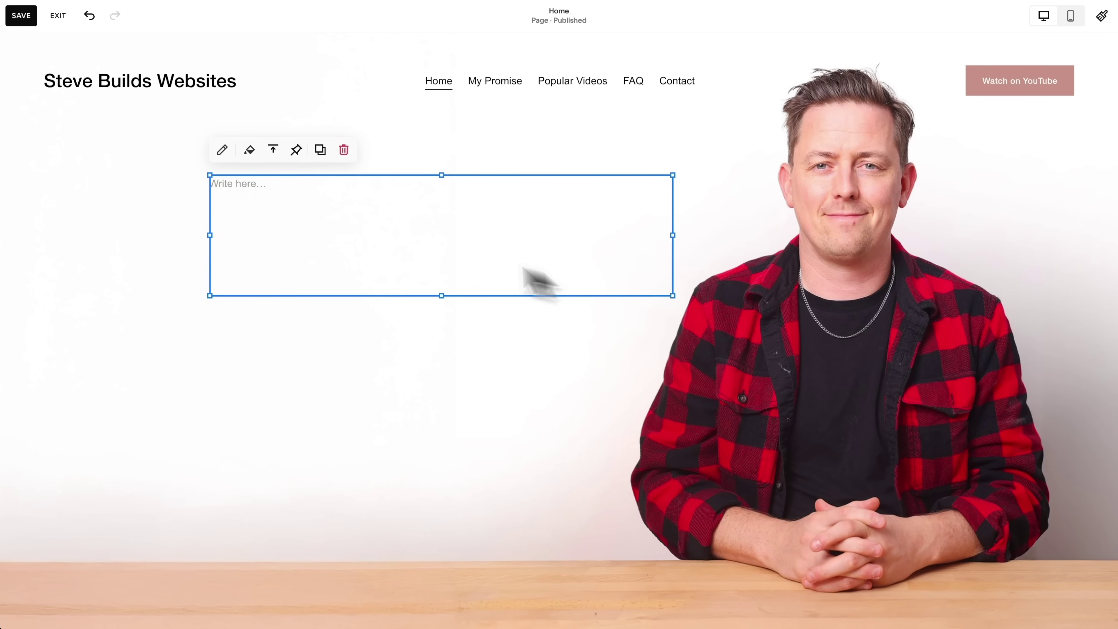
Enter "I try every website builder so you don't have to" in the text block and format it as Heading 1
{"action": "left_click", "coordinate": [242, 189]}
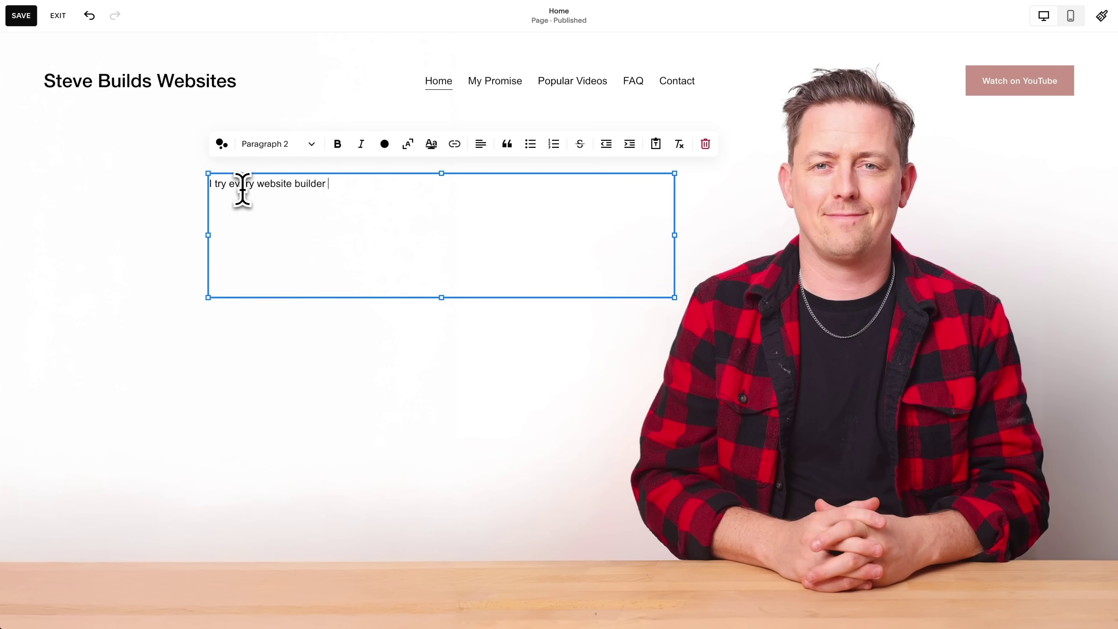
{"action": "key", "text": "ctrl+a"}
{"action": "left_click", "coordinate": [264, 145]}
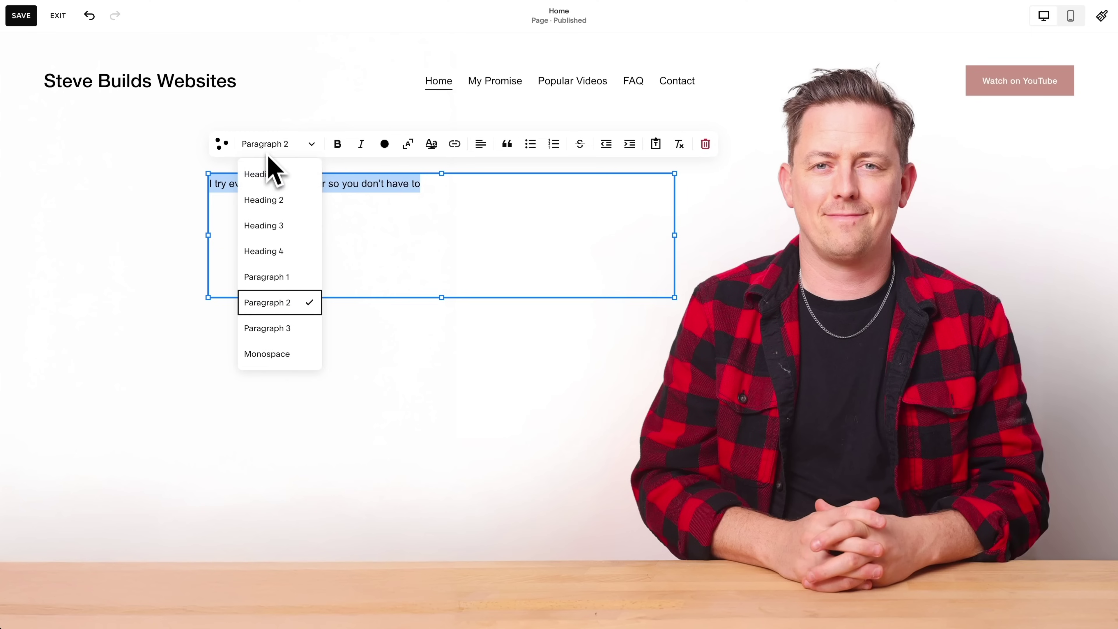
{"action": "left_click", "coordinate": [267, 178]}
{"action": "left_click", "coordinate": [515, 212]}
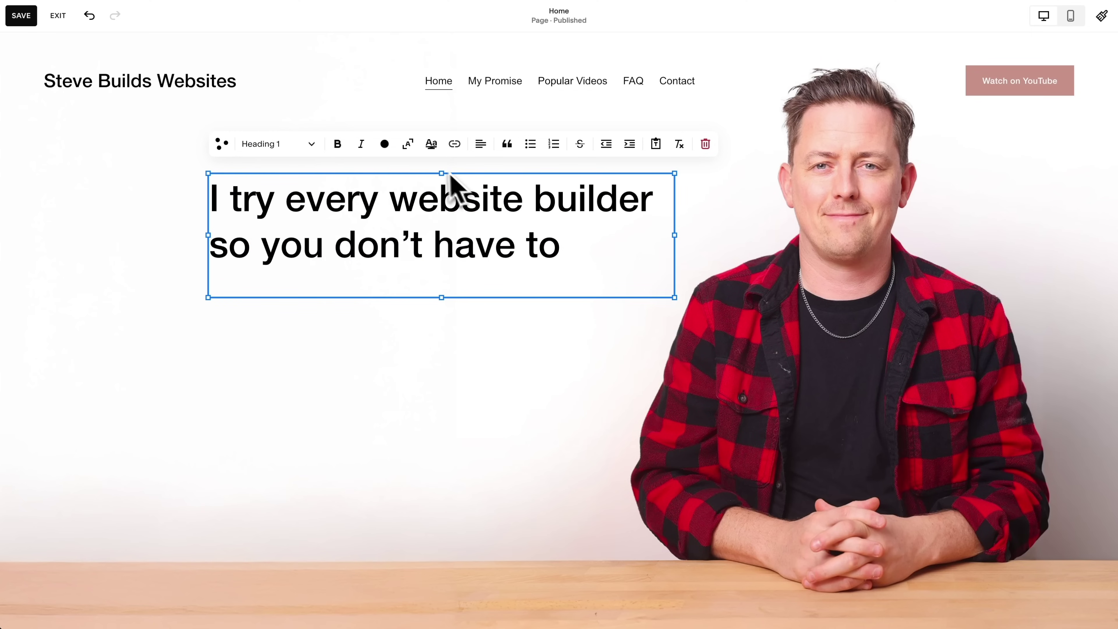
Scale the two-line headline text to fill the full width of its block
{"action": "key", "text": "ctrl+a"}
{"action": "left_click", "coordinate": [408, 145]}
{"action": "left_click", "coordinate": [474, 190]}
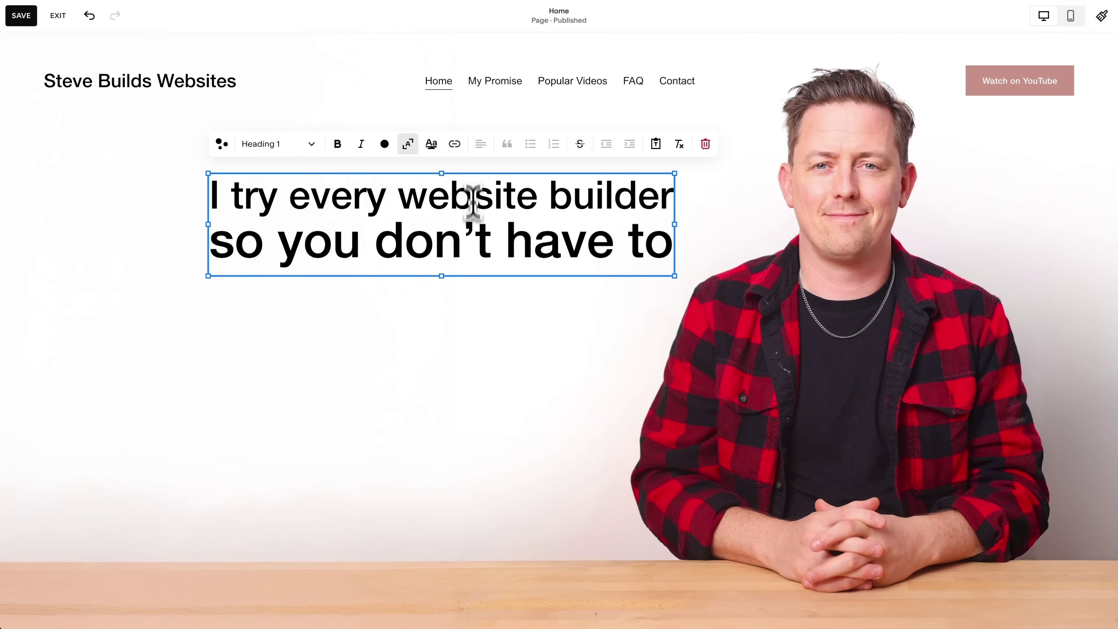
{"action": "left_click", "coordinate": [466, 337]}
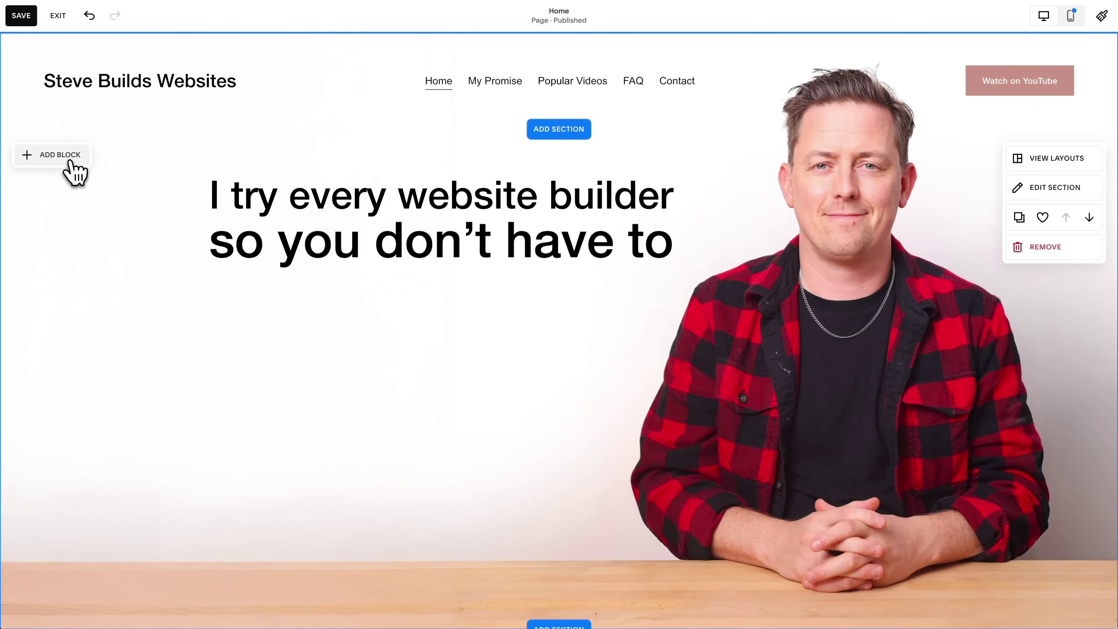
Add an image block with the left-hand dark fern, shrink it and place it below the start of the headline
{"action": "left_click", "coordinate": [63, 155]}
{"action": "left_click", "coordinate": [121, 222]}
{"action": "left_click", "coordinate": [293, 237]}
{"action": "left_click", "coordinate": [273, 233]}
{"action": "double_click", "coordinate": [474, 234]}
{"action": "left_click_drag", "start_coordinate": [380, 296], "coordinate": [231, 253]}
{"action": "left_click_drag", "start_coordinate": [215, 200], "coordinate": [228, 369]}
Add an image block with fern-right-dark.png, shrink it and place it level with the left fern, leaving room for text between
{"action": "left_click", "coordinate": [50, 165]}
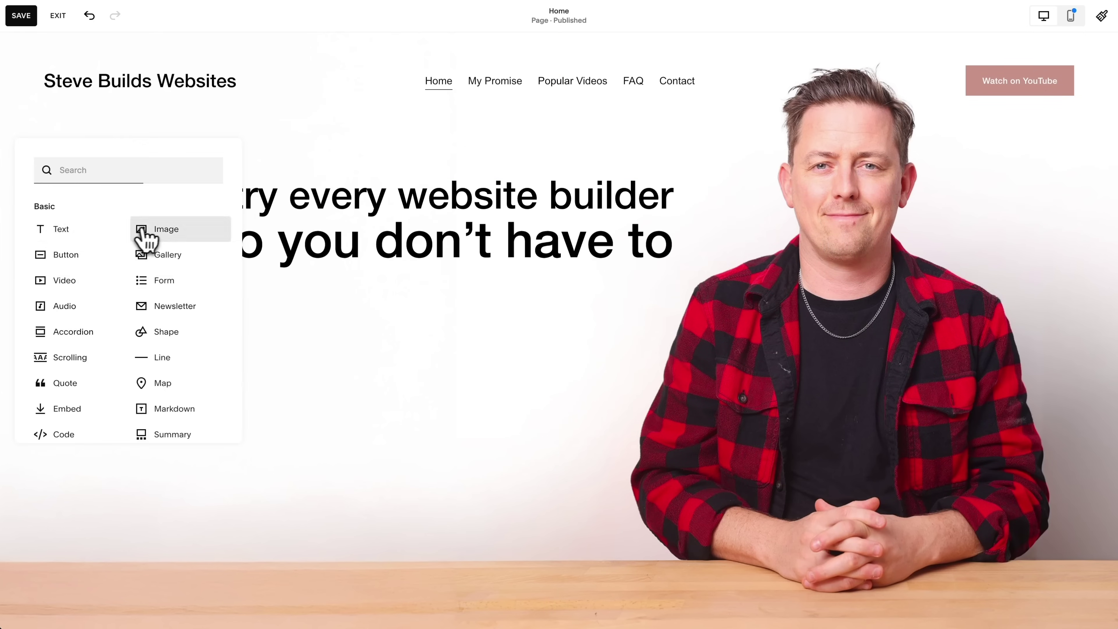
{"action": "left_click", "coordinate": [145, 236]}
{"action": "left_click", "coordinate": [294, 238]}
{"action": "left_click", "coordinate": [271, 232]}
{"action": "left_click", "coordinate": [482, 249]}
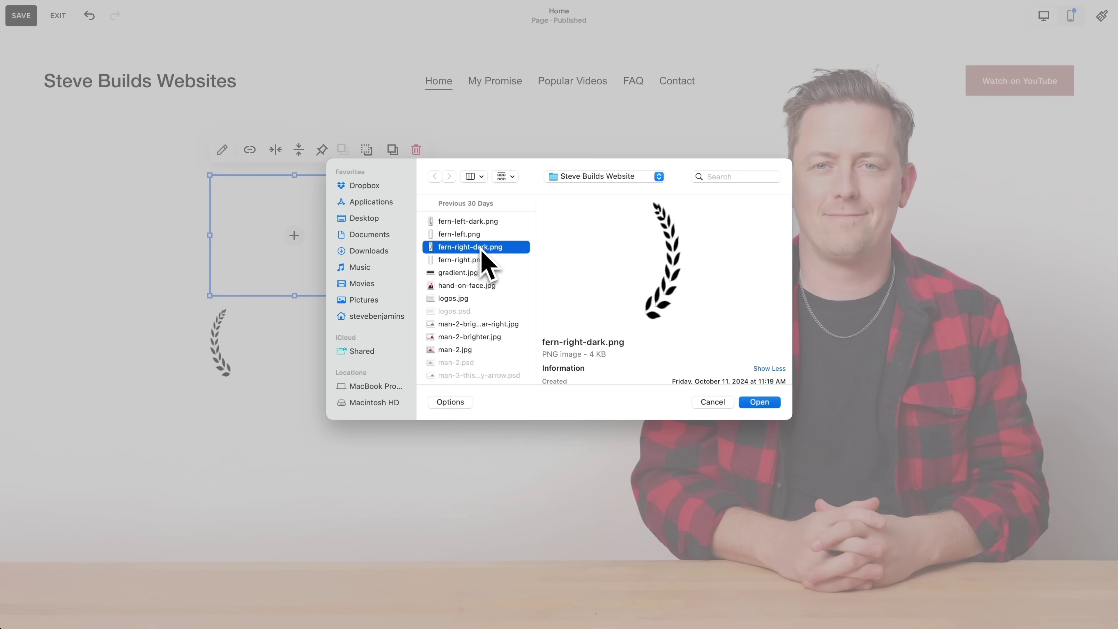
{"action": "key", "text": "Return"}
{"action": "left_click_drag", "start_coordinate": [250, 220], "coordinate": [357, 342]}
{"action": "left_click_drag", "start_coordinate": [494, 424], "coordinate": [368, 398]}
{"action": "left_click_drag", "start_coordinate": [346, 350], "coordinate": [367, 367]}
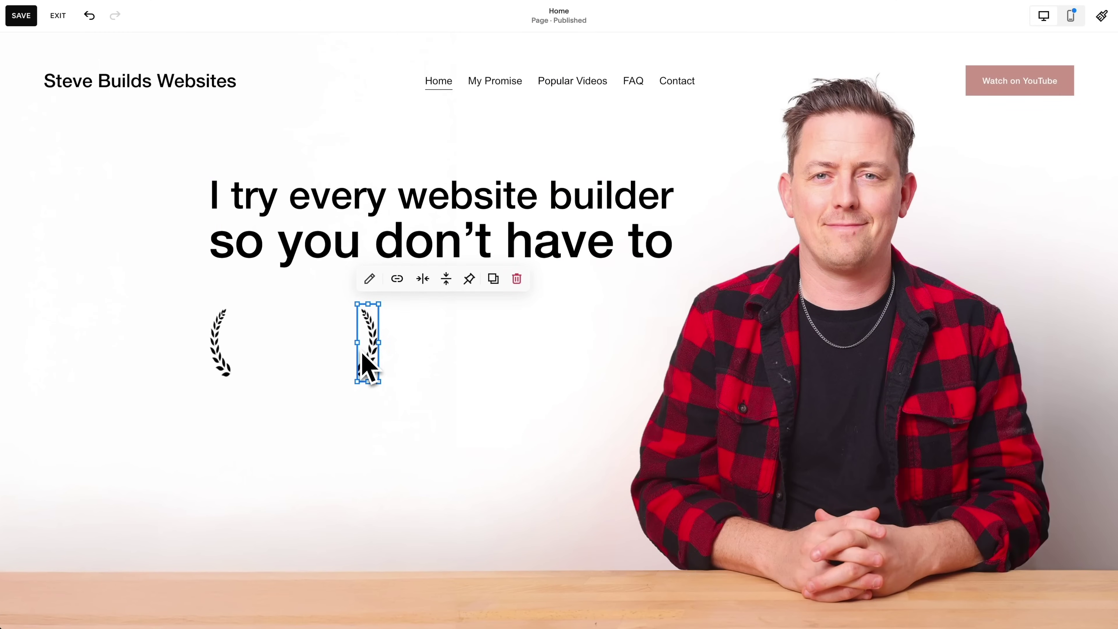
{"action": "left_click", "coordinate": [319, 357]}
Add a text block quoting "Greatest video I've found on youtube about free website builders" with the commenter's name and a YouTube credit
{"action": "left_click", "coordinate": [67, 158]}
{"action": "left_click", "coordinate": [79, 231]}
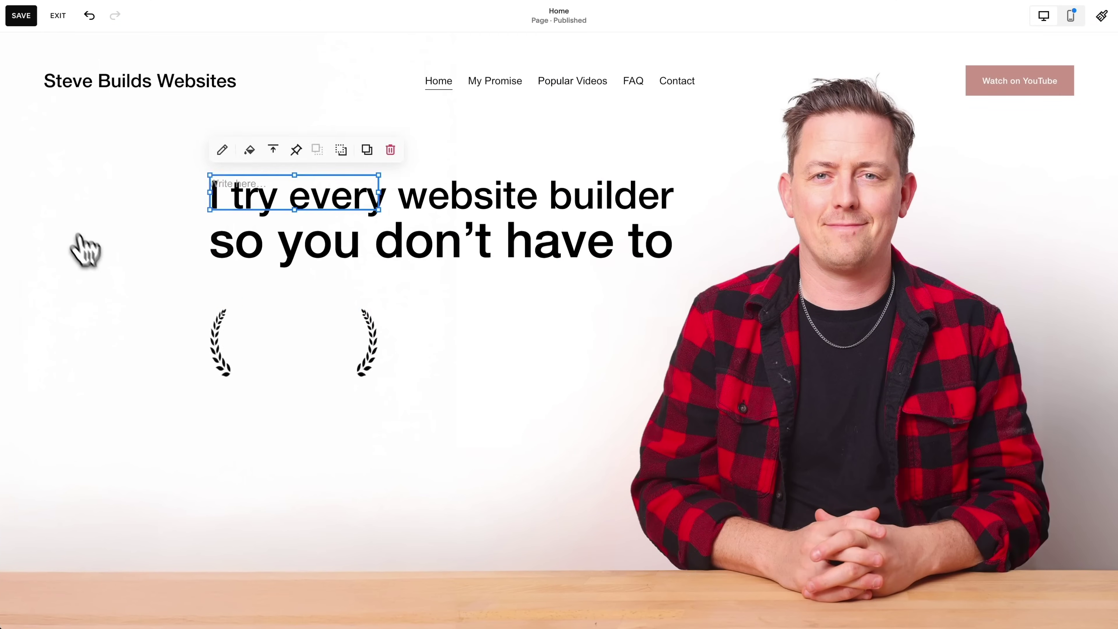
{"action": "double_click", "coordinate": [230, 187]}
{"action": "type", "text": "\"Greatest video I've found on youtube about free website builders\" - bleakScreams, YouTube"}
{"action": "key", "text": "Escape"}
Fit the quote between the two ferns and duplicate the testimonial into two beside each other and one centered below
{"action": "left_click_drag", "start_coordinate": [292, 178], "coordinate": [429, 526]}
{"action": "left_click", "coordinate": [333, 381]}
{"action": "left_click", "coordinate": [490, 529]}
{"action": "left_click_drag", "start_coordinate": [153, 338], "coordinate": [649, 591]}
{"action": "left_click_drag", "start_coordinate": [417, 522], "coordinate": [417, 463]}
{"action": "left_click_drag", "start_coordinate": [140, 410], "coordinate": [498, 511]}
{"action": "left_click", "coordinate": [976, 577]}
Replace the second testimonial with "Humorous, informative, visually fun and well delivered." plus the commenter's handle and YouTube credit
{"action": "left_click", "coordinate": [499, 307]}
{"action": "double_click", "coordinate": [541, 318]}
{"action": "type", "text": "\"Humorous, informative, visually fun and well delivered.\" - @tshegogmala, YouTube"}
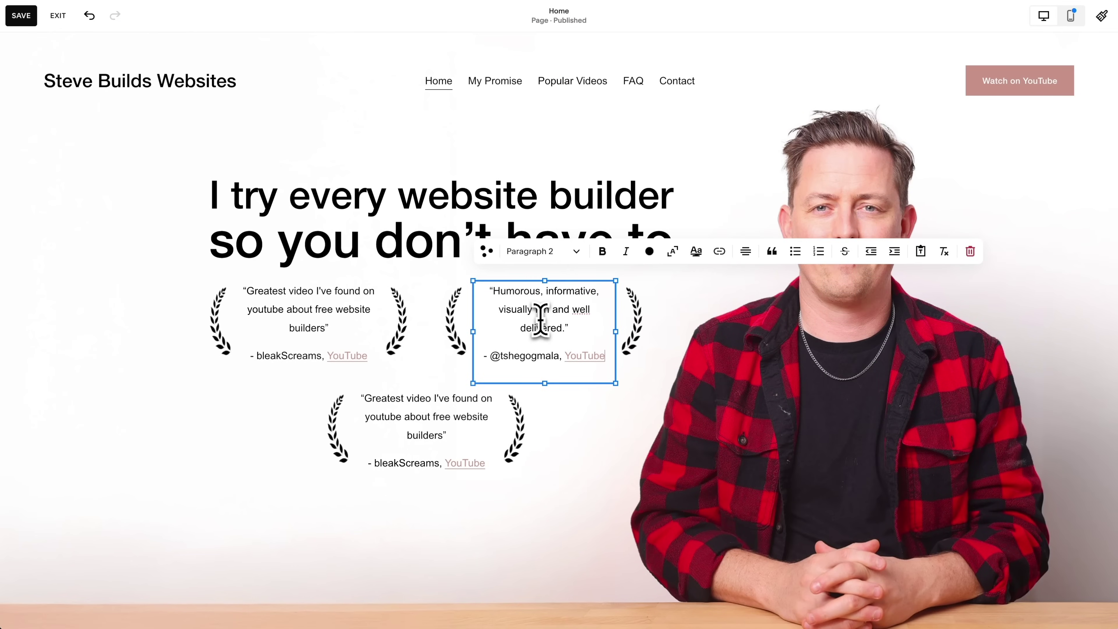
Replace the third testimonial with "Honestly, [this is] the best video I found on YouTube for [making] websites." plus the commenter's name and YouTube credit
{"action": "left_click", "coordinate": [382, 412]}
{"action": "double_click", "coordinate": [378, 416]}
{"action": "key", "text": "ctrl+a"}
{"action": "type", "text": "\"Honestly, [this is] the best video I found on YouTube for [making] websites.\" - BeadBound, YouTube"}
{"action": "key", "text": "Escape"}
{"action": "key", "text": "Escape"}
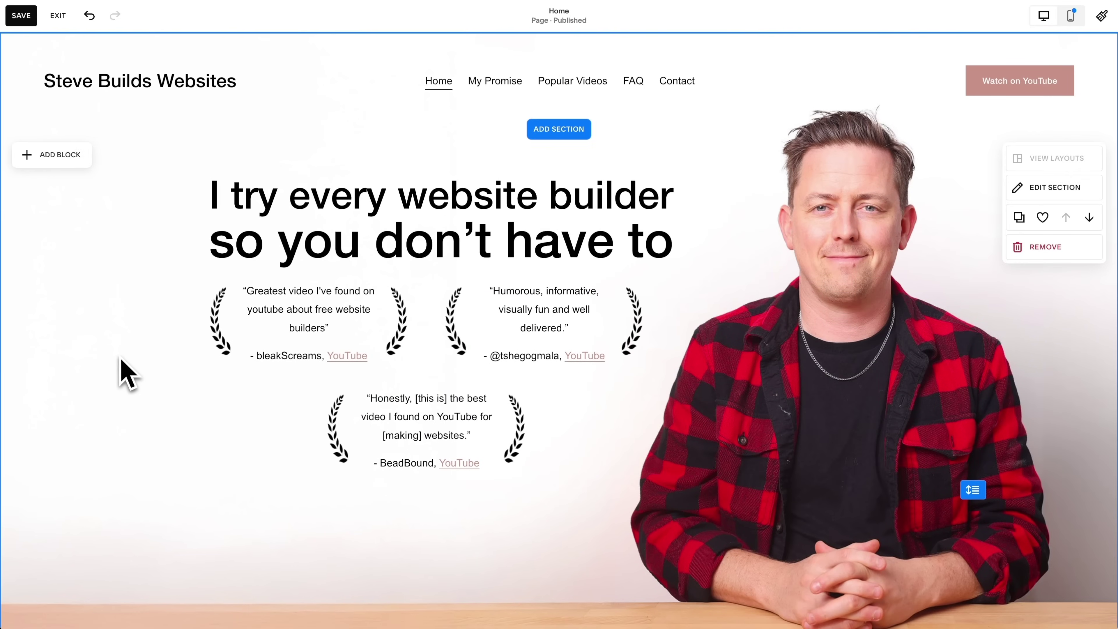
Move all three testimonials with their ferns slightly down, away from the headline
{"action": "left_click_drag", "start_coordinate": [132, 300], "coordinate": [612, 459]}
{"action": "left_click", "coordinate": [559, 254], "text": "shift"}
{"action": "left_click_drag", "start_coordinate": [520, 338], "coordinate": [522, 362]}
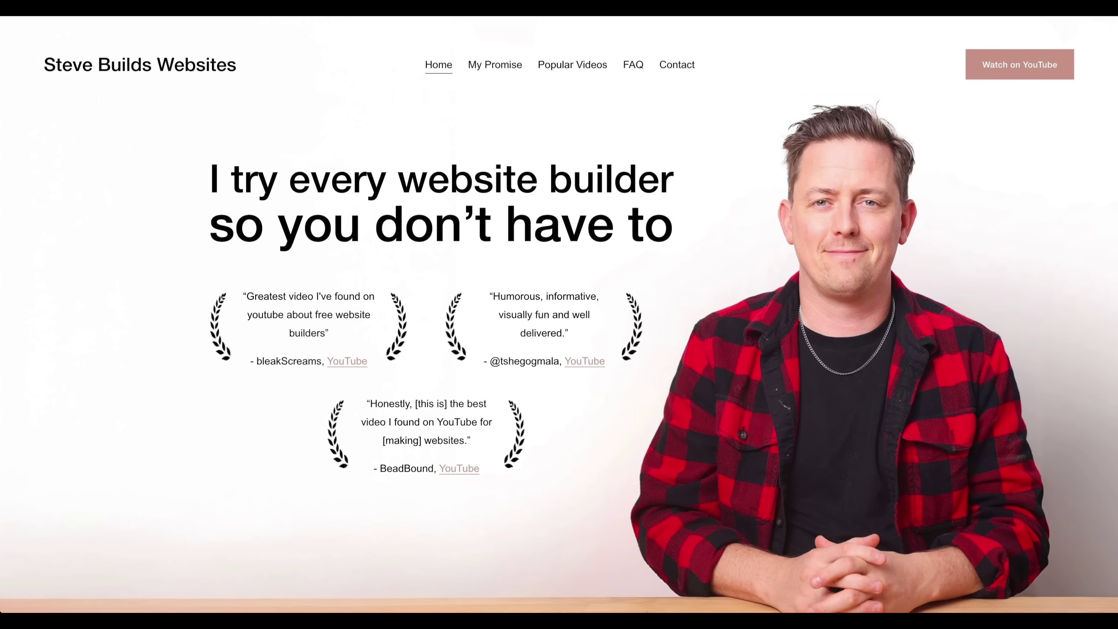
Complete the headline "I try every website builder so you don't have to" and set it to Heading 1
{"action": "type", "text": "website builder"}
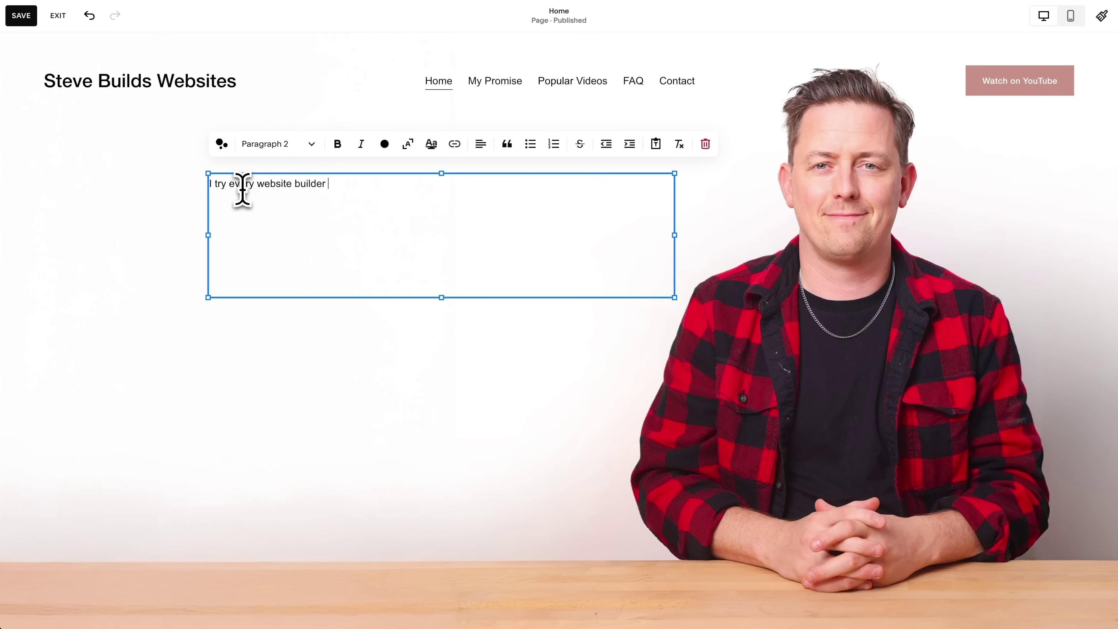
{"action": "triple_click", "coordinate": [243, 187]}
{"action": "left_click", "coordinate": [278, 144]}
{"action": "left_click", "coordinate": [270, 172]}
{"action": "left_click", "coordinate": [516, 205]}
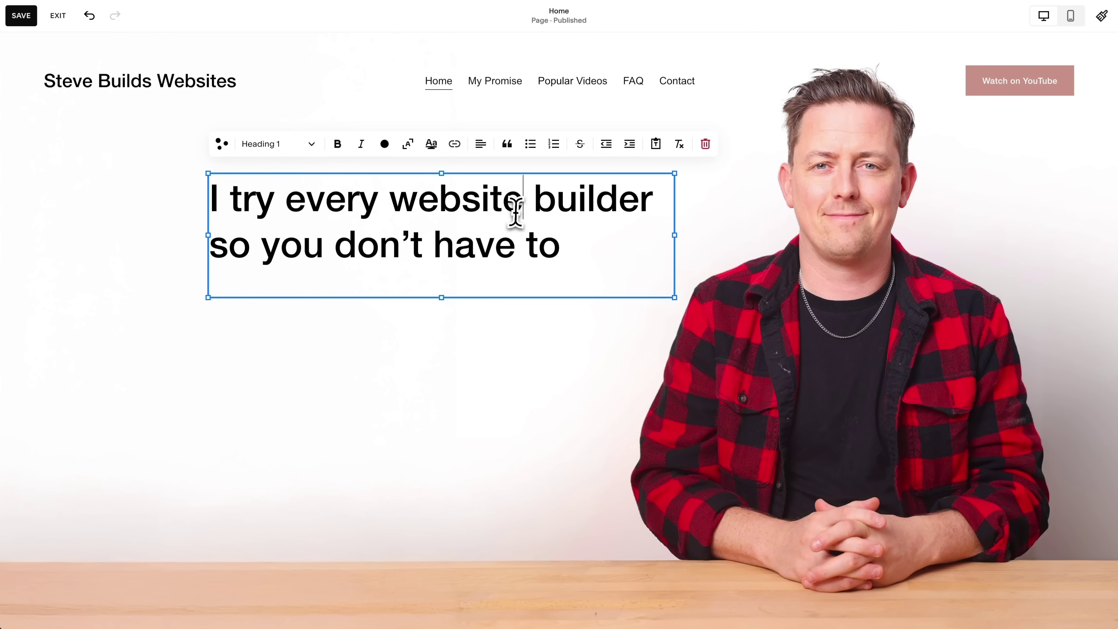
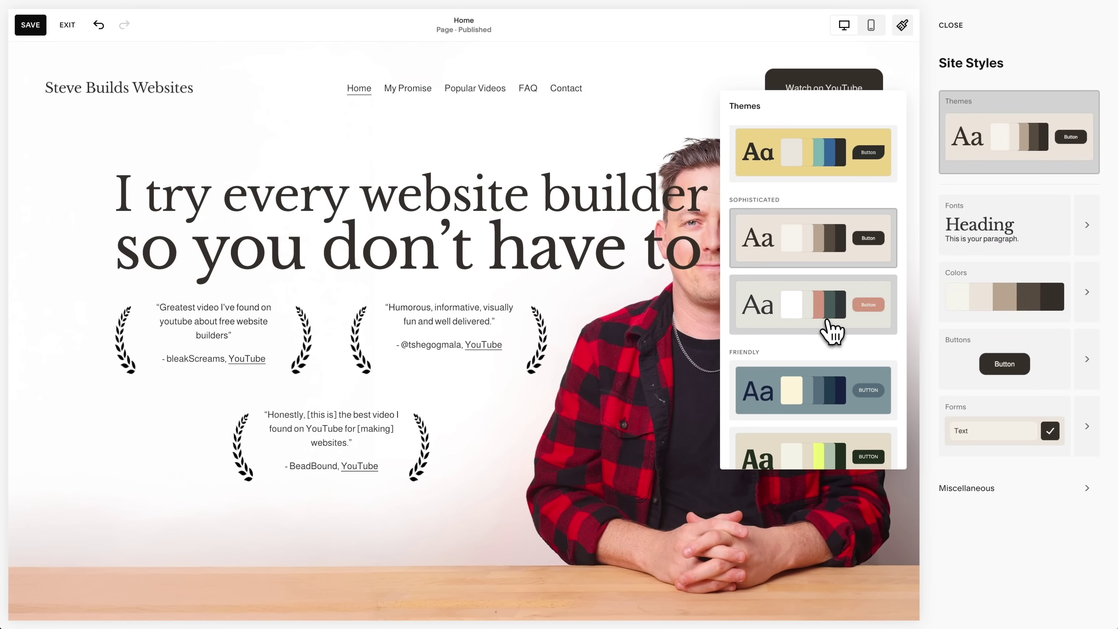
Try different site themes and apply the yellow Playful theme
{"action": "scroll", "coordinate": [823, 404], "scroll_direction": "down", "scroll_amount": 3}
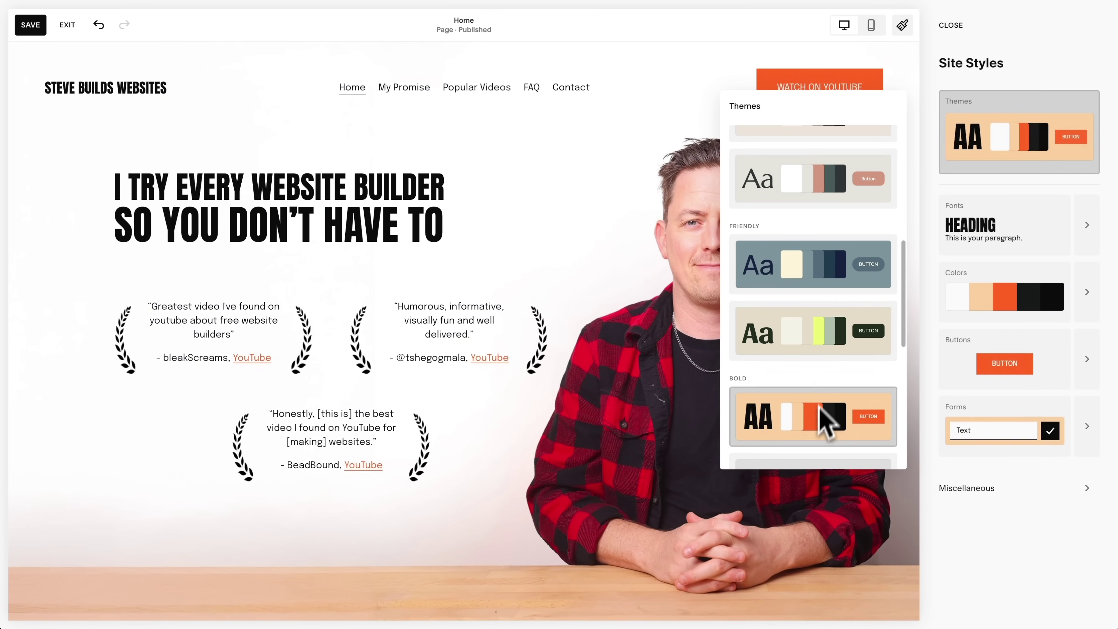
{"action": "scroll", "coordinate": [821, 429], "scroll_direction": "up", "scroll_amount": 5}
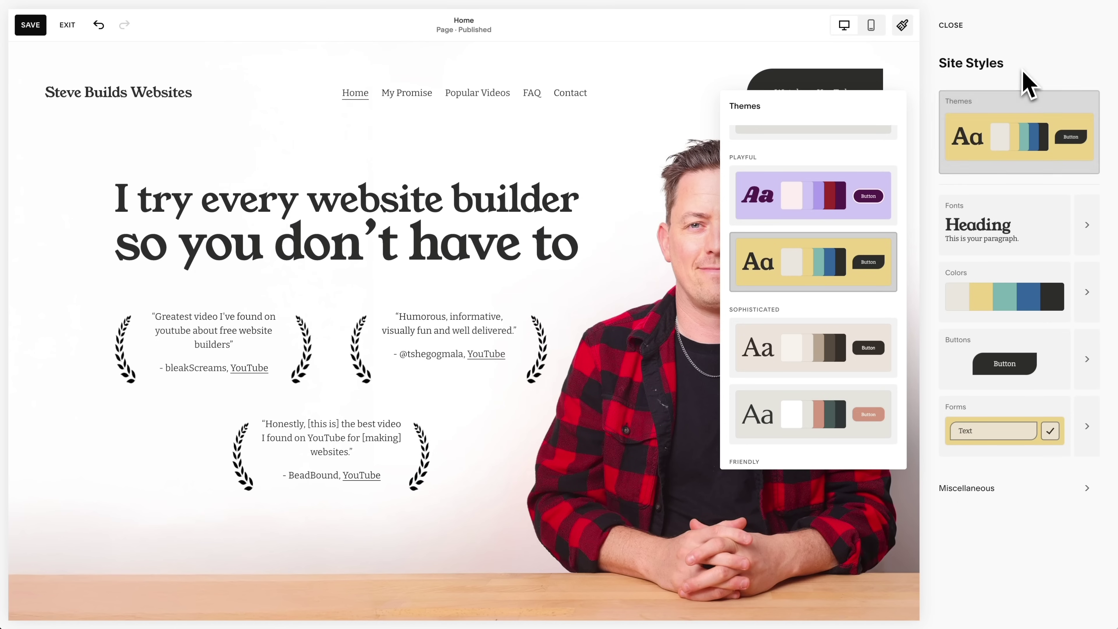
{"action": "left_click", "coordinate": [1025, 83]}
Edit the site palette: first swatch #FCFBFB, second pale mint, third bright green and last black #000000
{"action": "left_click", "coordinate": [1087, 291]}
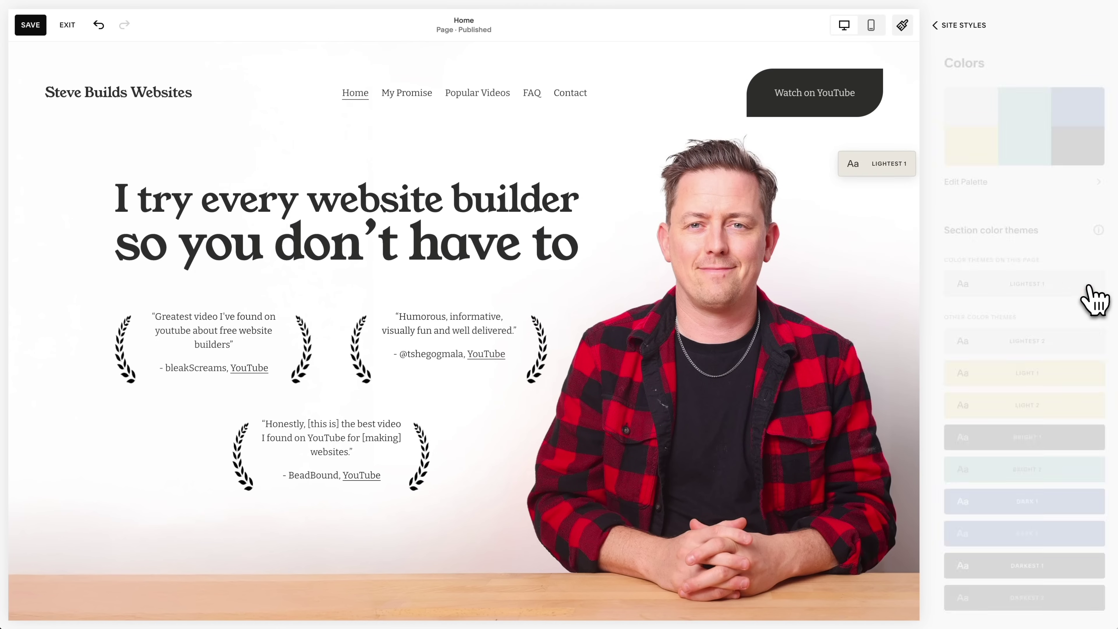
{"action": "left_click", "coordinate": [1074, 189]}
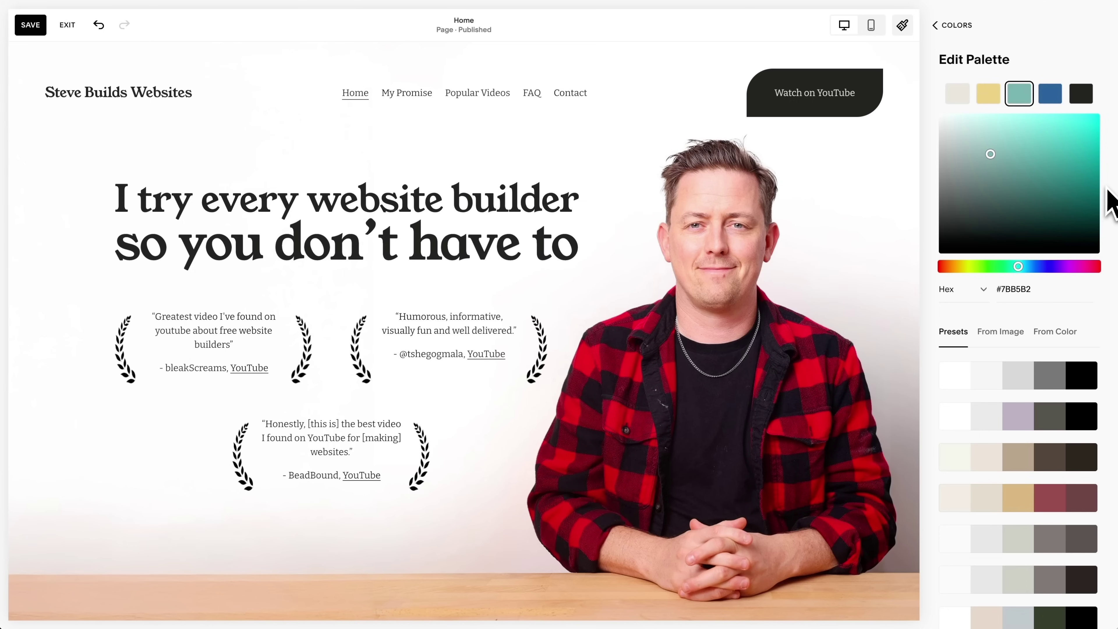
{"action": "left_click", "coordinate": [959, 96]}
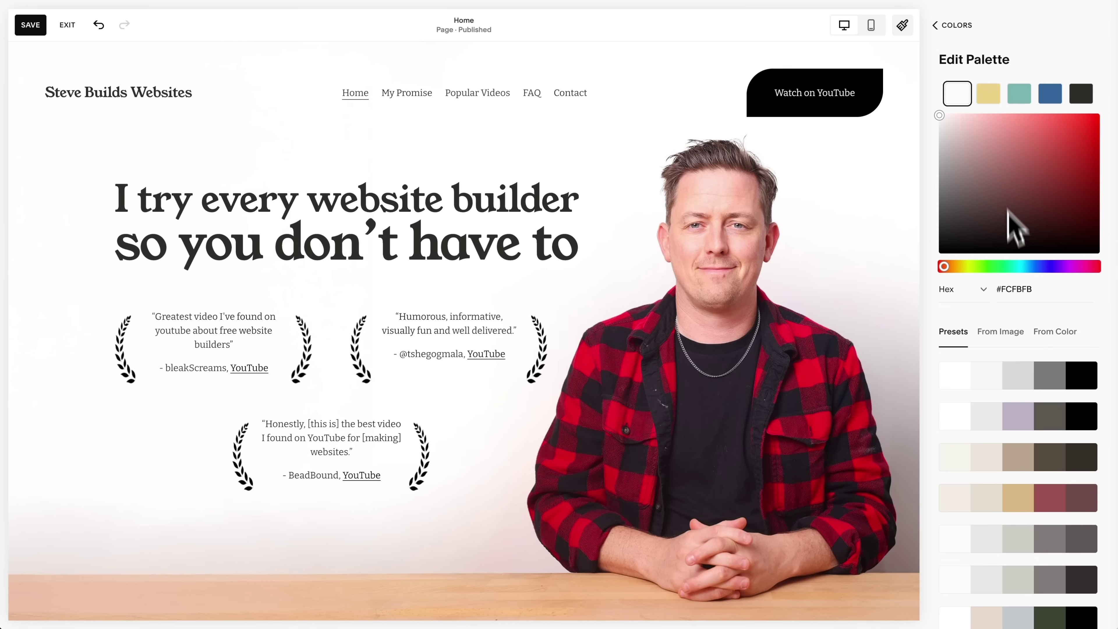
{"action": "left_click", "coordinate": [988, 95]}
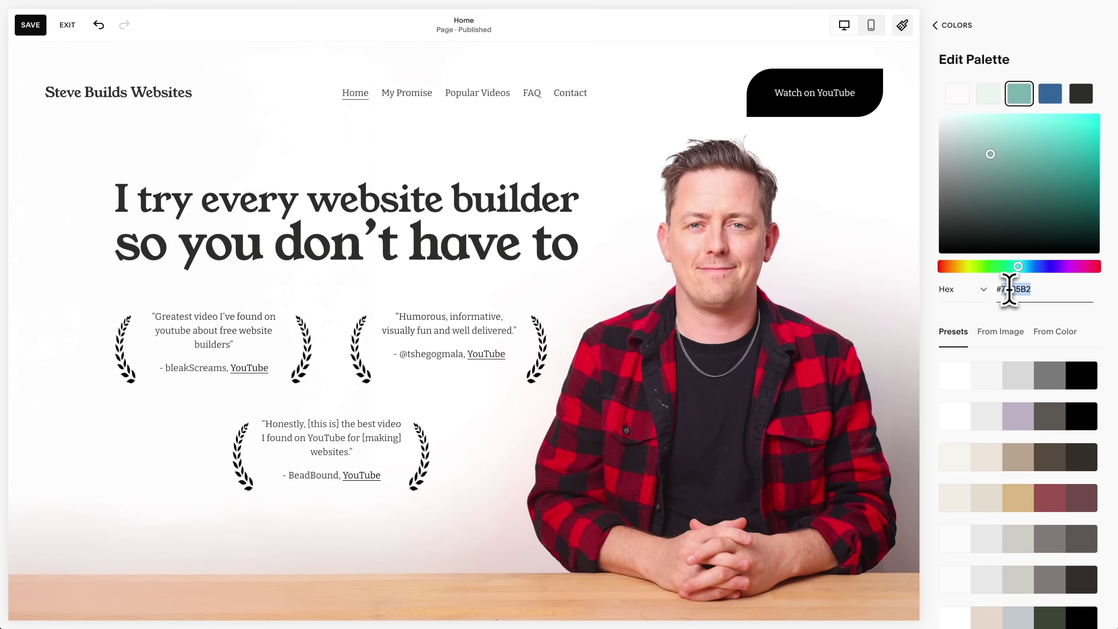
{"action": "left_click", "coordinate": [1083, 99]}
{"action": "left_click_drag", "start_coordinate": [949, 231], "coordinate": [938, 261]}
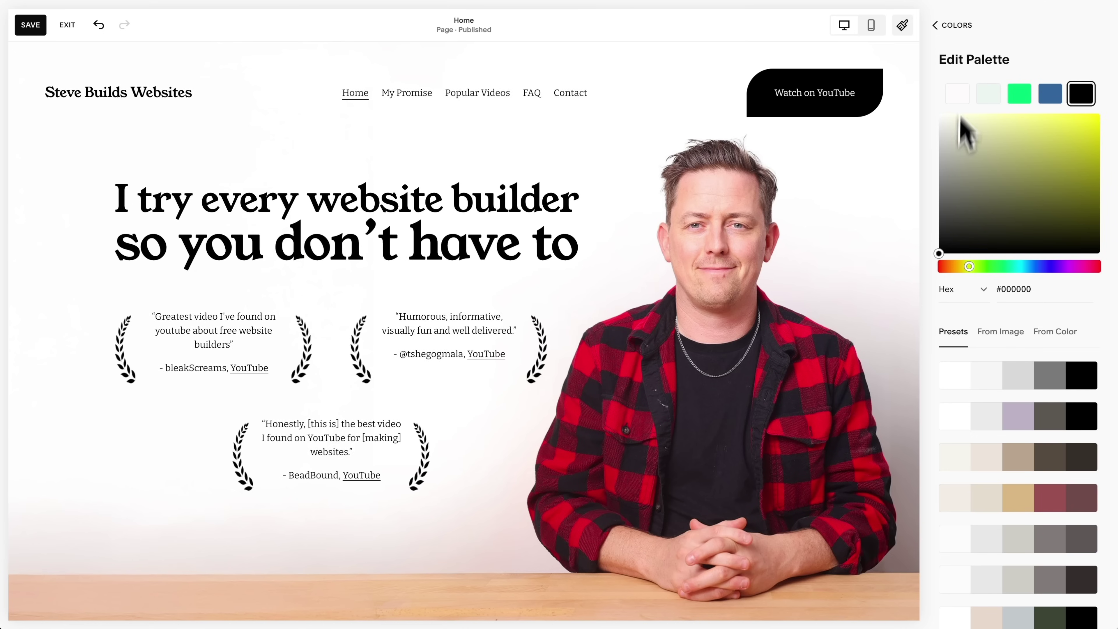
Set the Primary Button Background of the Lightest 1 color theme to the palette's bright green
{"action": "left_click", "coordinate": [962, 25]}
{"action": "left_click", "coordinate": [963, 26]}
{"action": "left_click", "coordinate": [1085, 292]}
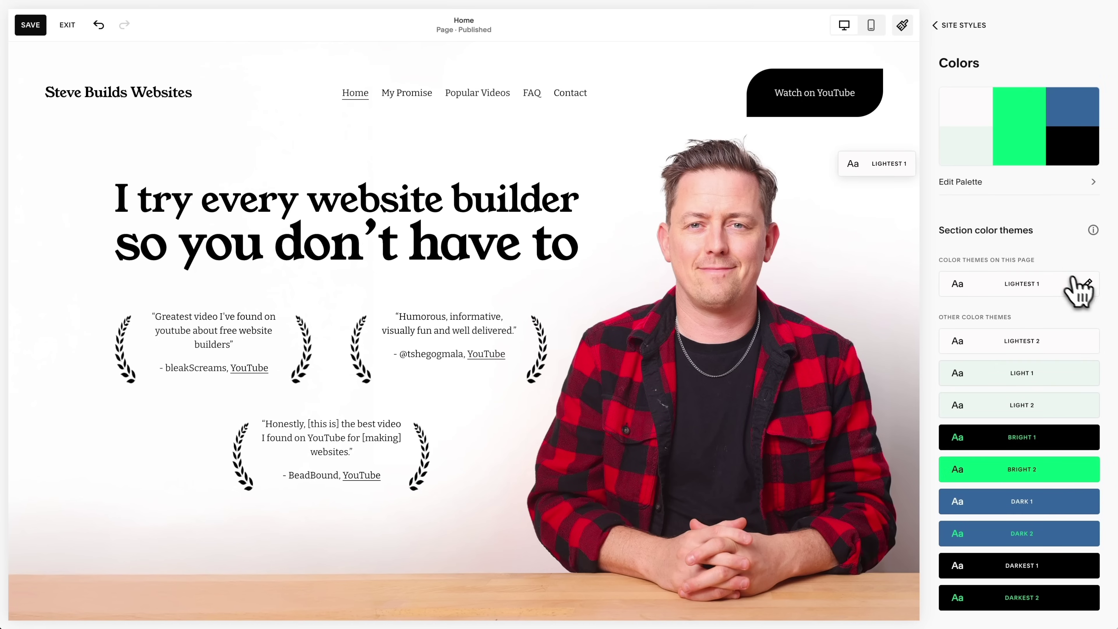
{"action": "left_click", "coordinate": [1087, 284]}
{"action": "scroll", "coordinate": [1062, 308], "scroll_direction": "down", "scroll_amount": 15}
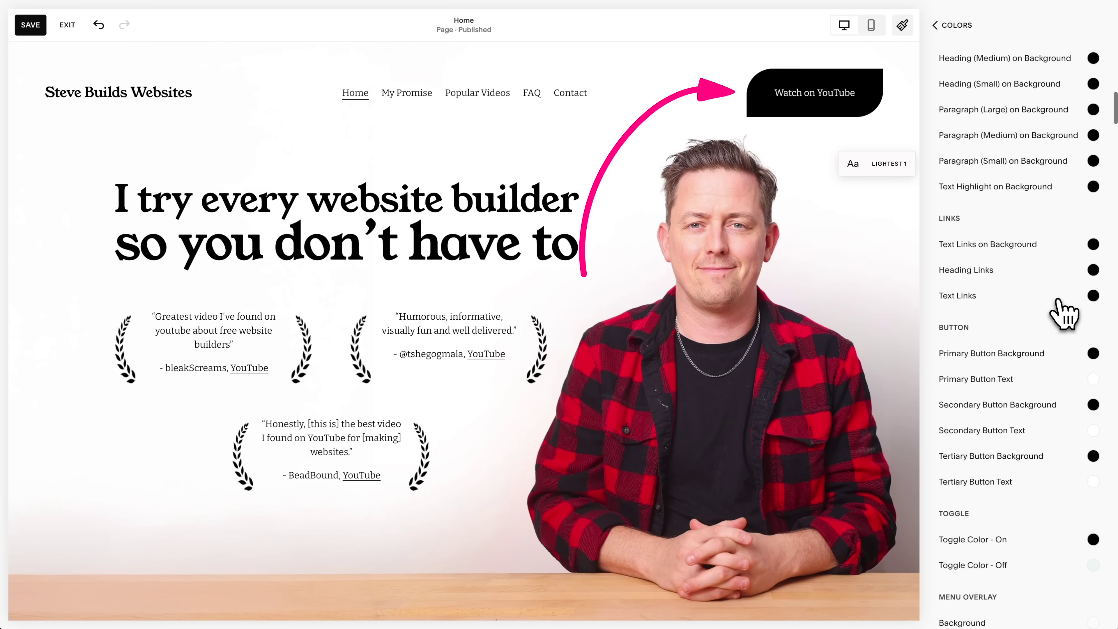
{"action": "left_click", "coordinate": [1087, 277]}
{"action": "left_click", "coordinate": [1025, 250]}
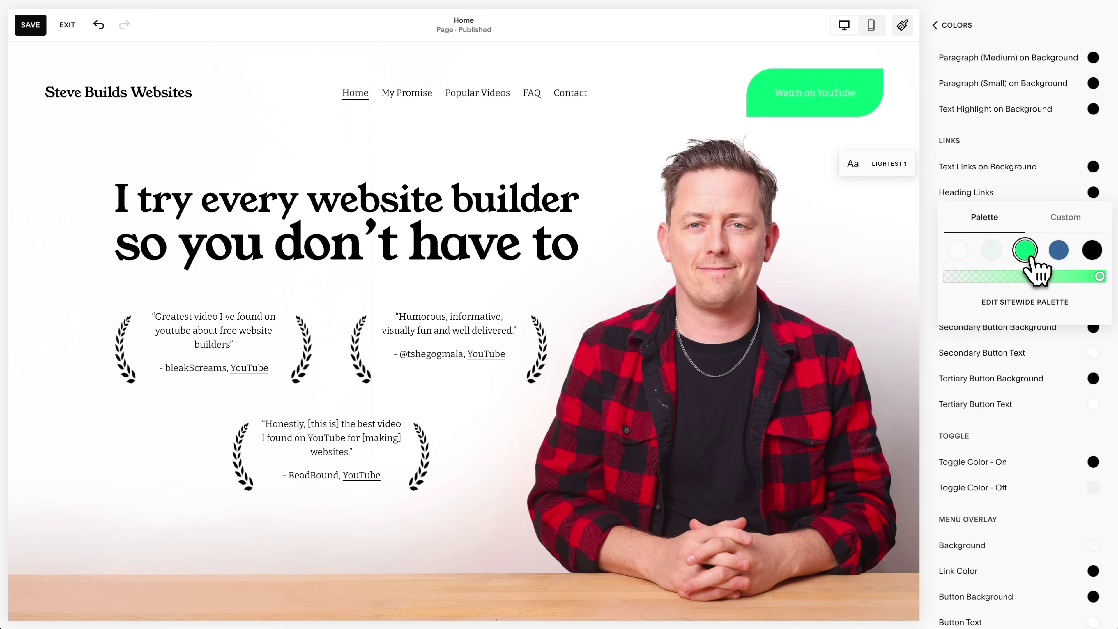
Set the Primary Button Text color to black and leave the site styles
{"action": "left_click", "coordinate": [946, 222]}
{"action": "left_click", "coordinate": [1095, 304]}
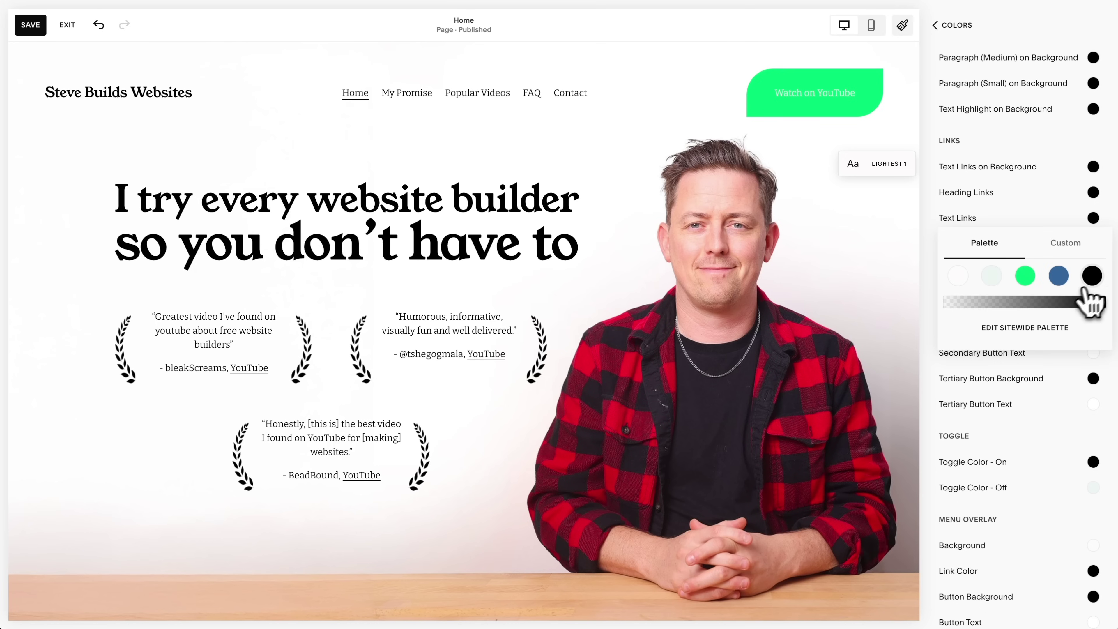
{"action": "left_click", "coordinate": [930, 242]}
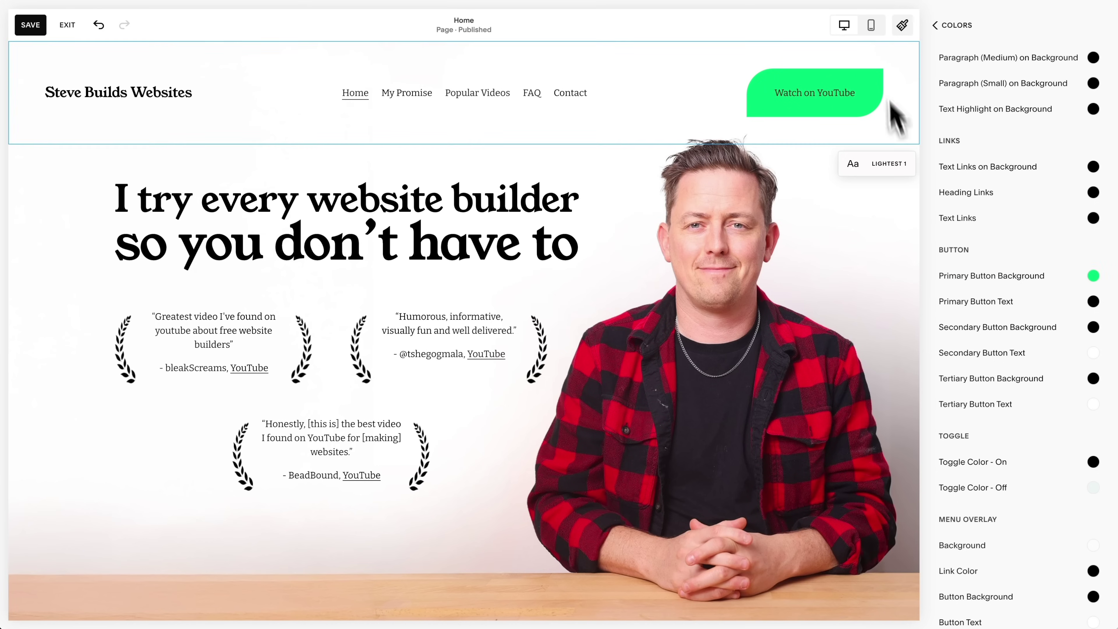
{"action": "left_click", "coordinate": [901, 33]}
Underline the headline's "so you don't have to" line with a bright green highlight in the hand-drawn multi-stroke style
{"action": "double_click", "coordinate": [606, 256]}
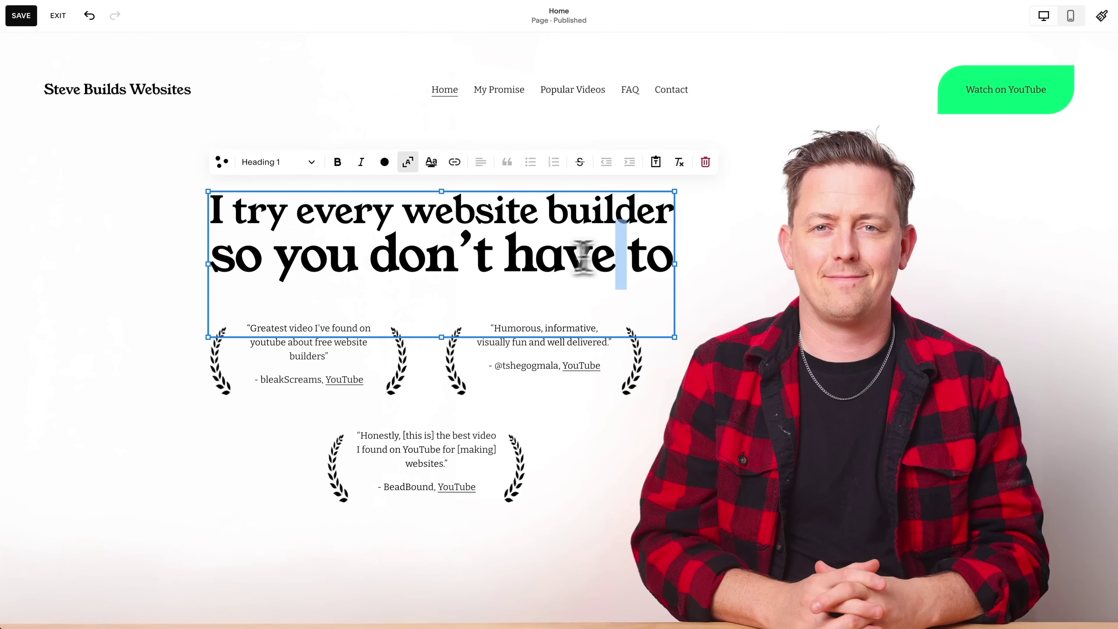
{"action": "triple_click", "coordinate": [500, 258]}
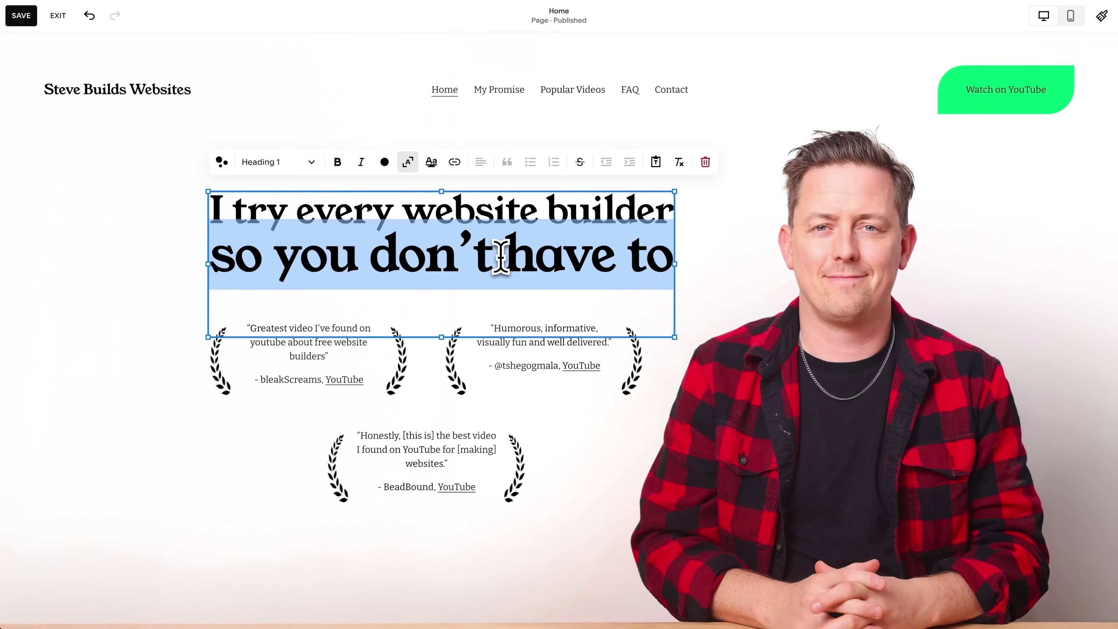
{"action": "left_click", "coordinate": [431, 169]}
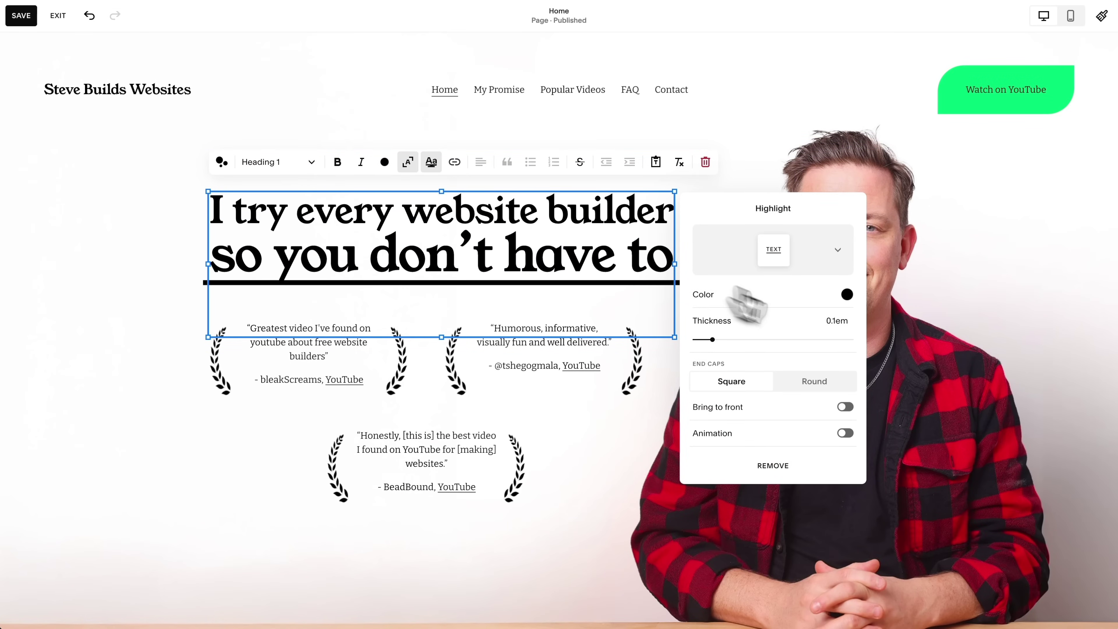
{"action": "left_click", "coordinate": [847, 295]}
{"action": "left_click", "coordinate": [953, 282]}
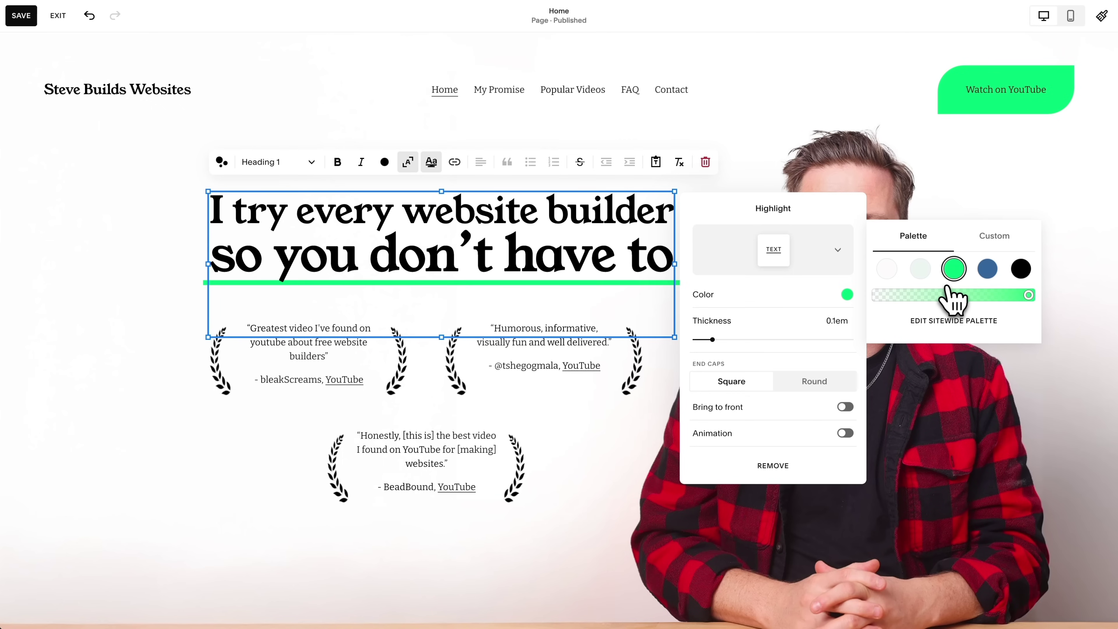
{"action": "left_click", "coordinate": [841, 258]}
{"action": "left_click", "coordinate": [784, 338]}
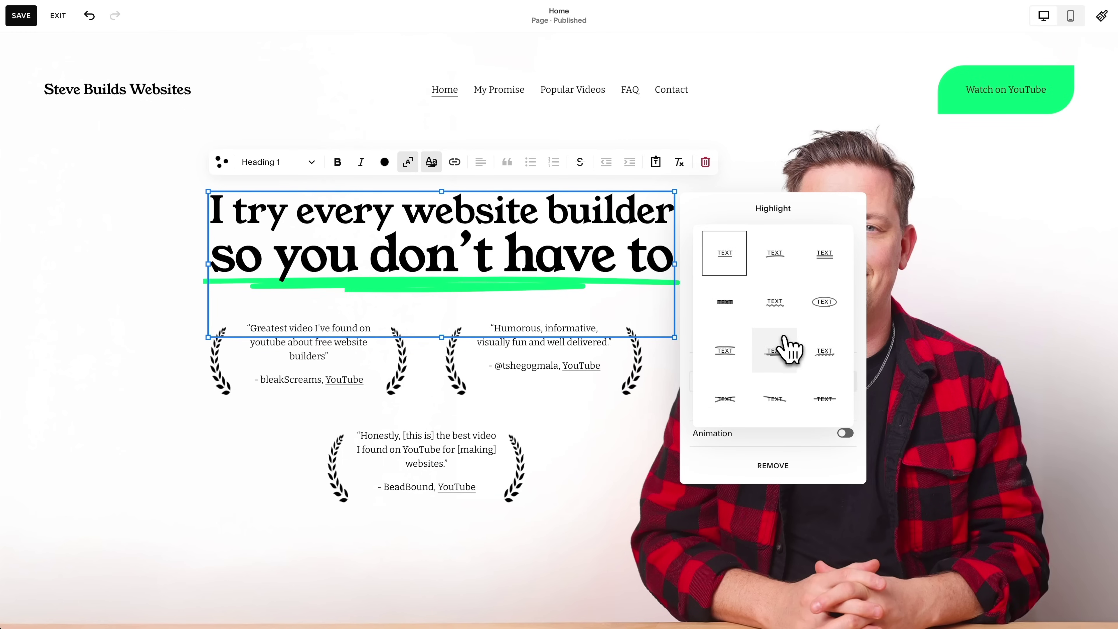
Open the button packs in the site styles and apply the solid square-cornered pack
{"action": "left_click", "coordinate": [961, 283]}
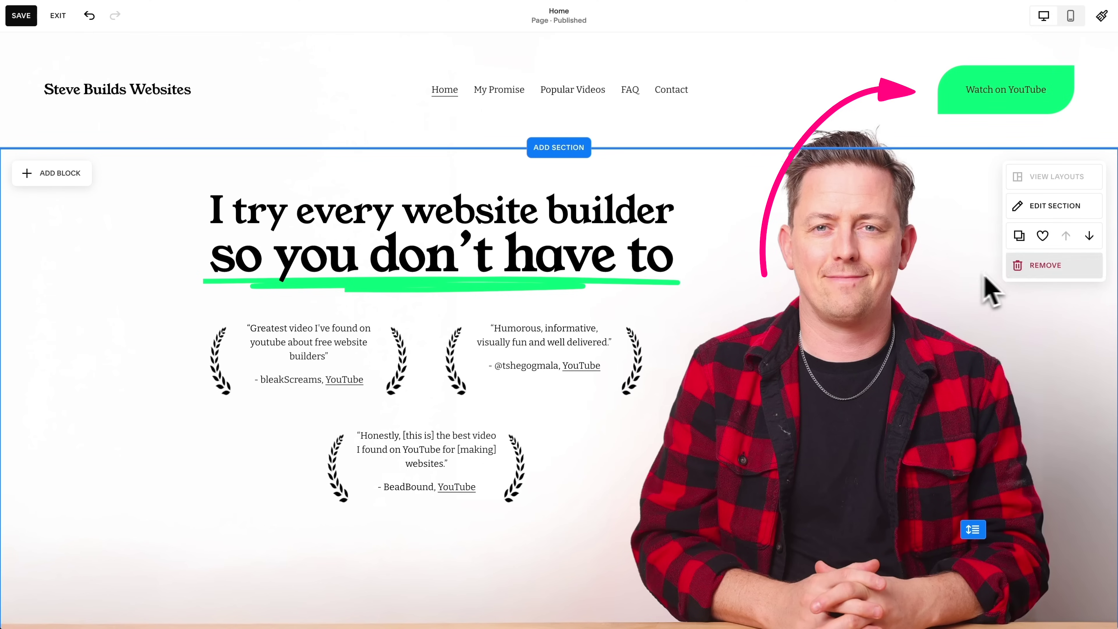
{"action": "left_click", "coordinate": [1102, 15]}
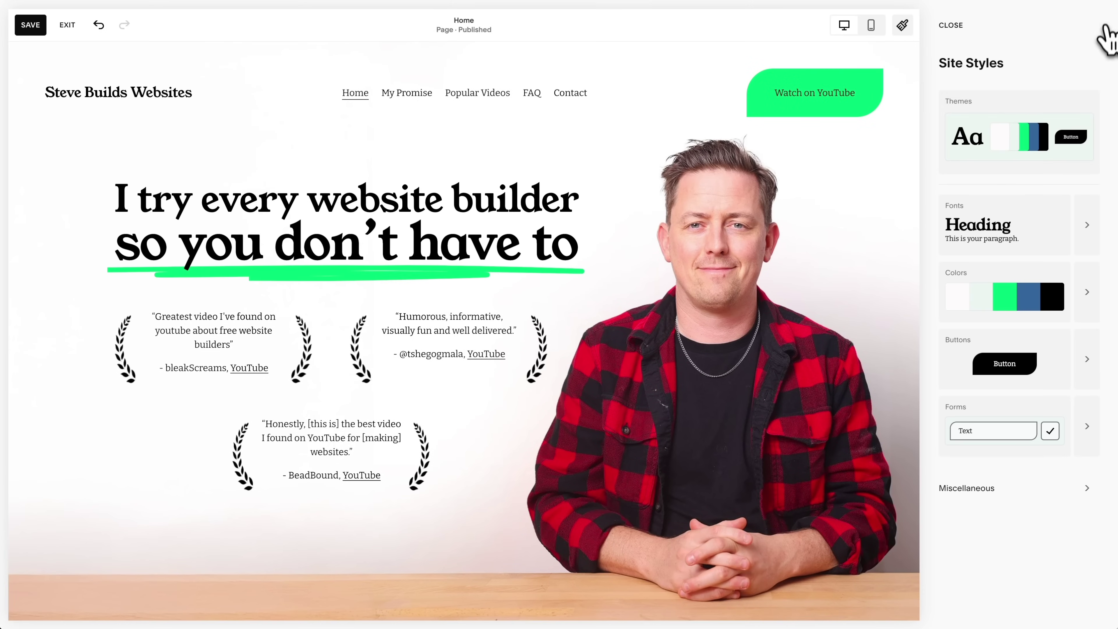
{"action": "left_click", "coordinate": [1097, 358]}
{"action": "left_click", "coordinate": [1083, 207]}
{"action": "left_click", "coordinate": [1026, 207]}
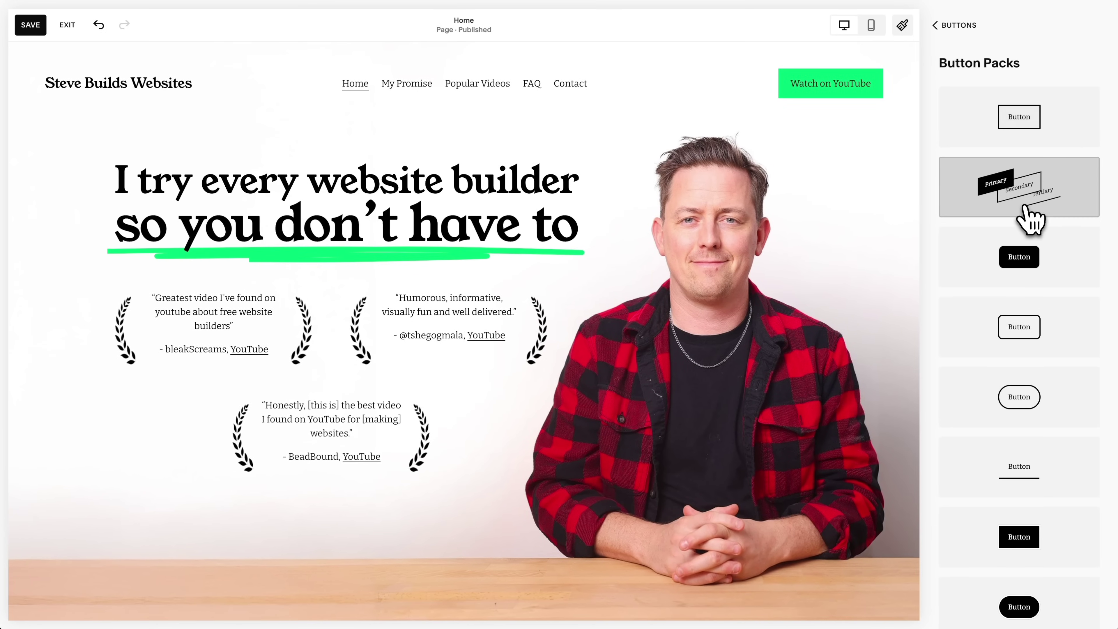
Try other button packs on the site, including the underlined and small pill-shaped ones
{"action": "left_click", "coordinate": [1024, 273]}
{"action": "scroll", "coordinate": [1024, 278], "scroll_direction": "down", "scroll_amount": 3}
{"action": "left_click", "coordinate": [1030, 422]}
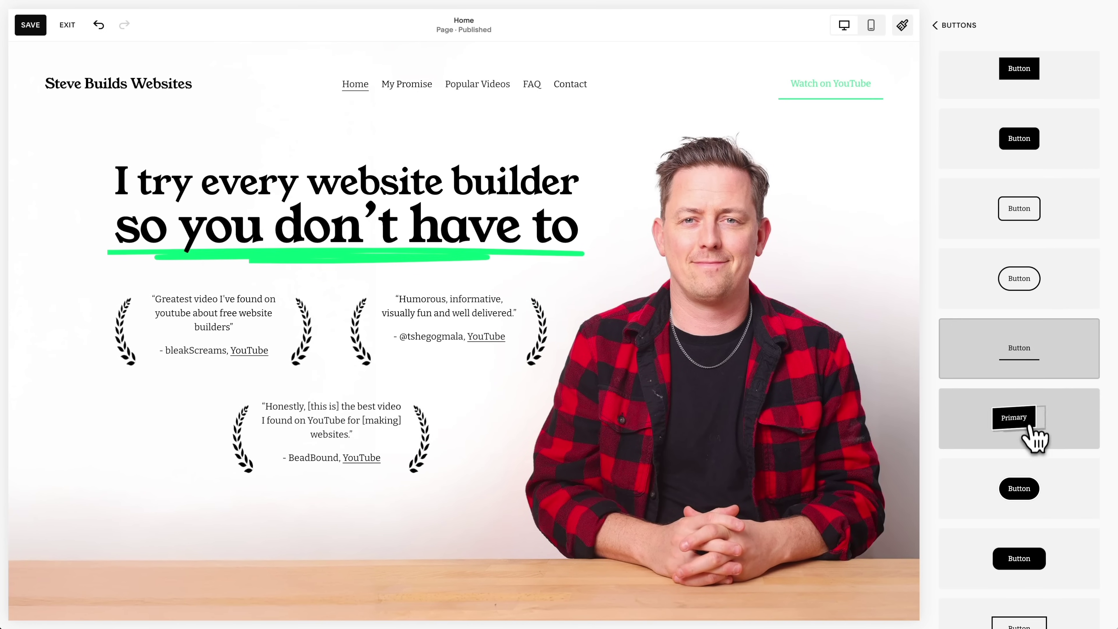
{"action": "left_click", "coordinate": [1034, 493]}
{"action": "scroll", "coordinate": [1036, 500], "scroll_direction": "down", "scroll_amount": 2}
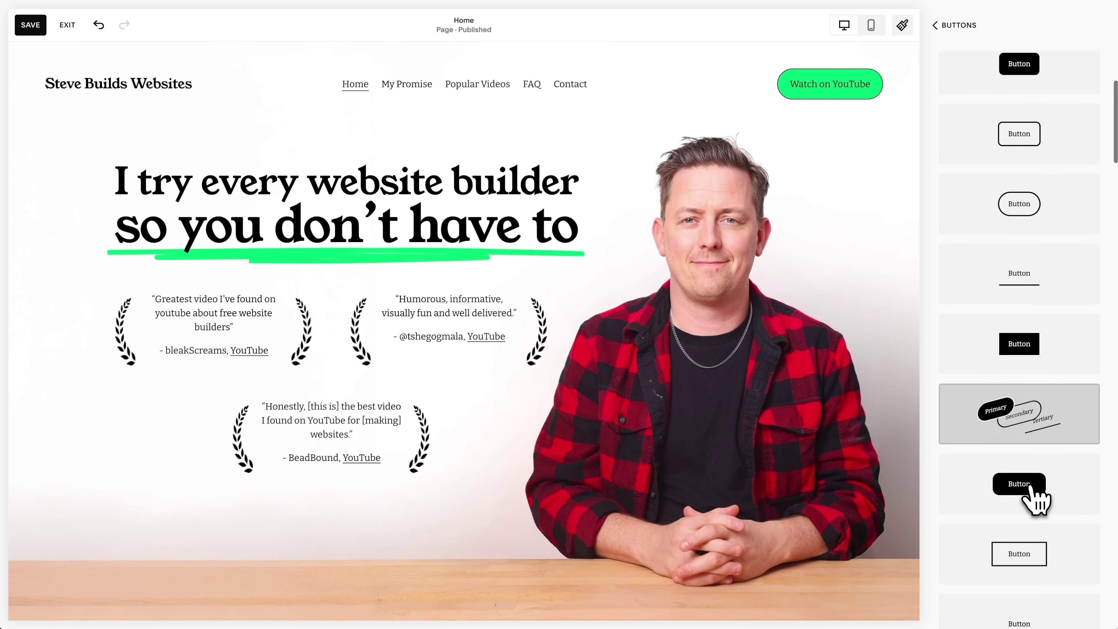
{"action": "left_click", "coordinate": [1040, 499]}
Apply the large solid pill-shaped button pack and leave the site styles
{"action": "scroll", "coordinate": [1043, 499], "scroll_direction": "down", "scroll_amount": 5}
{"action": "left_click", "coordinate": [1046, 489]}
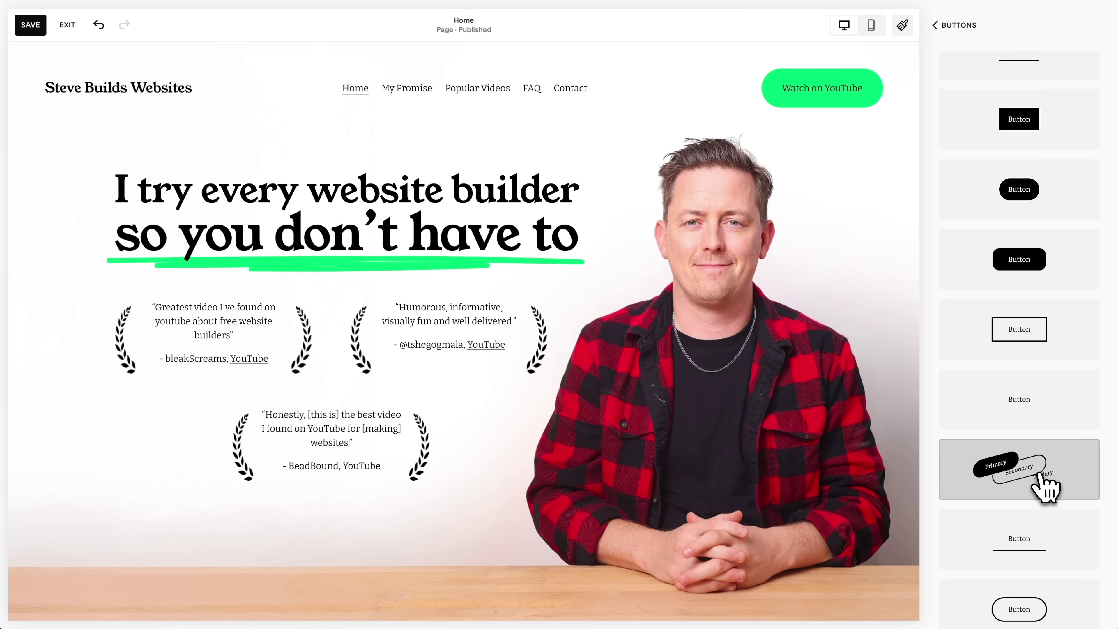
{"action": "left_click", "coordinate": [903, 27]}
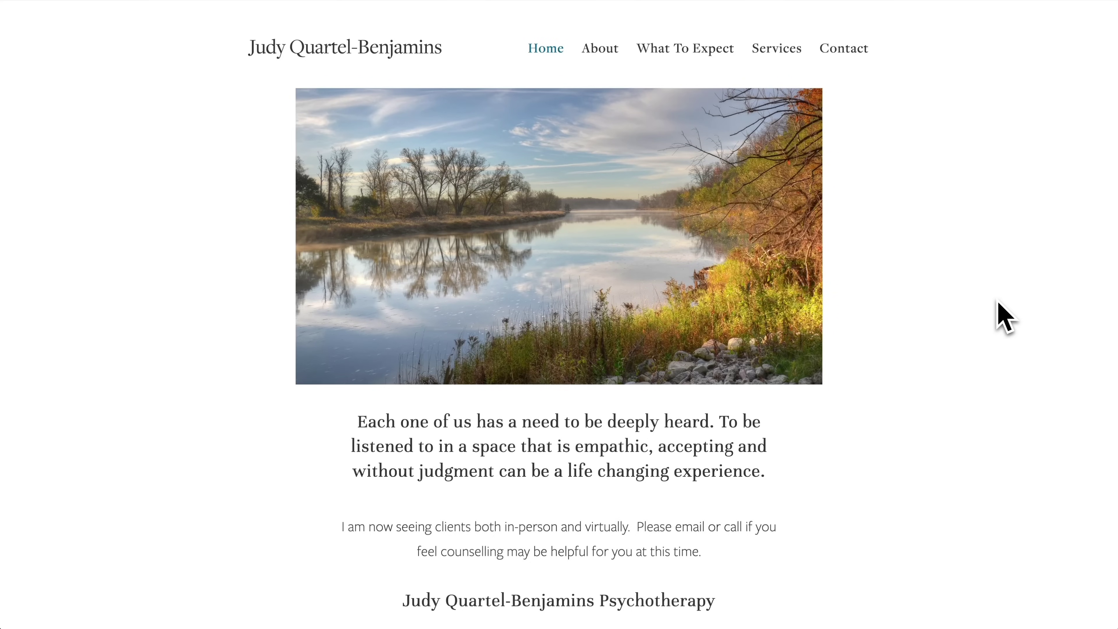
{"action": "left_click", "coordinate": [698, 57]}
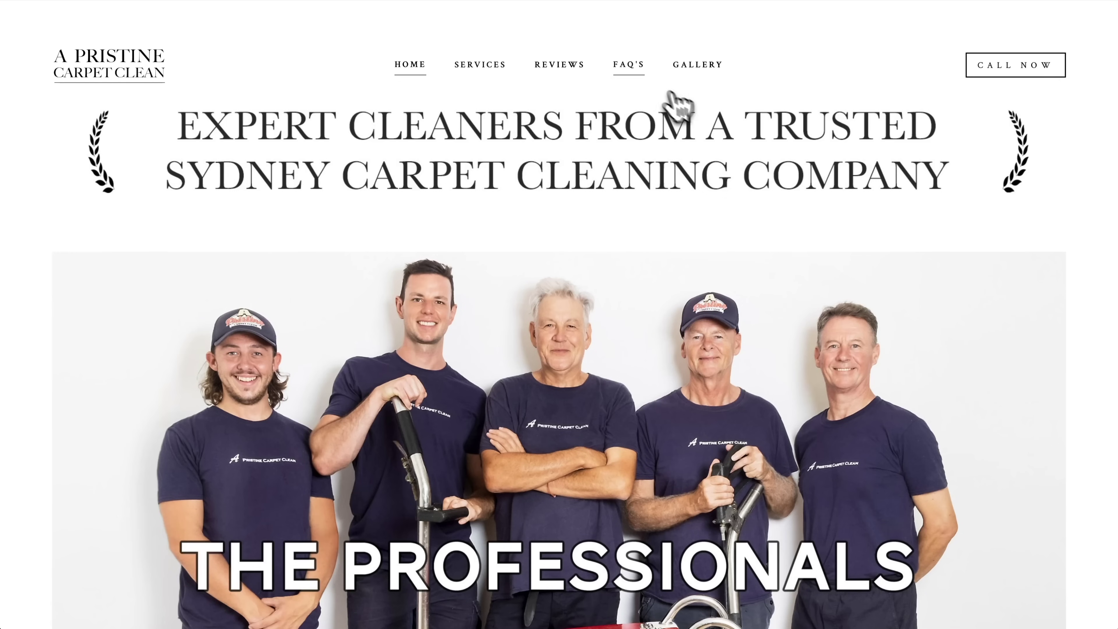
{"action": "left_click", "coordinate": [632, 67]}
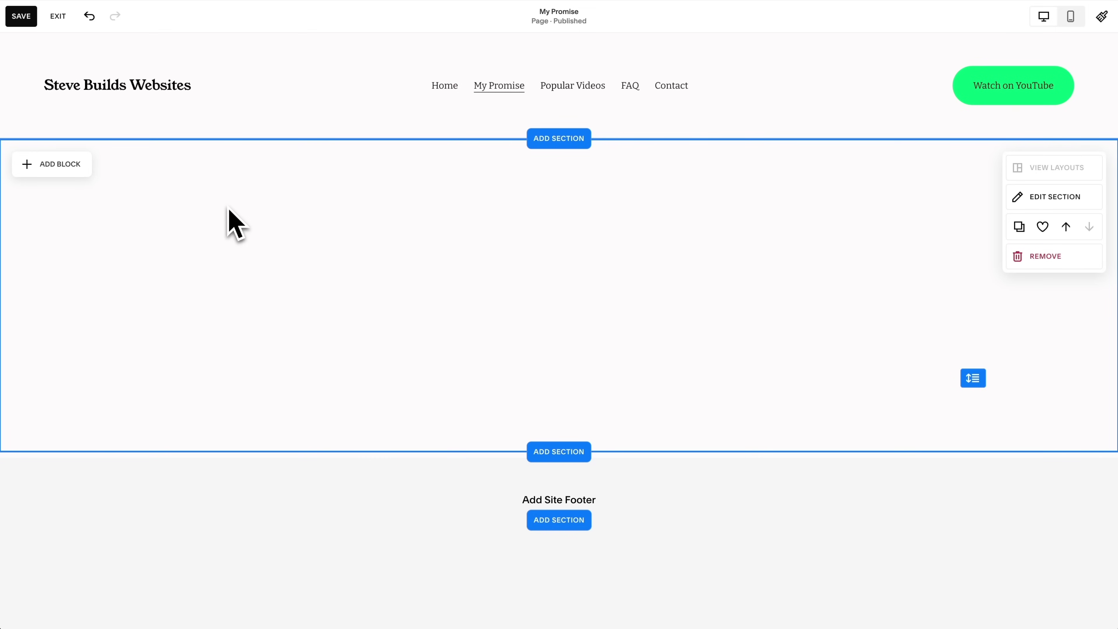
Add a text block reading "My Promise" to the My Promise page as a large, centered heading in the middle of the section's first rows
{"action": "left_click", "coordinate": [76, 164]}
{"action": "left_click", "coordinate": [68, 240]}
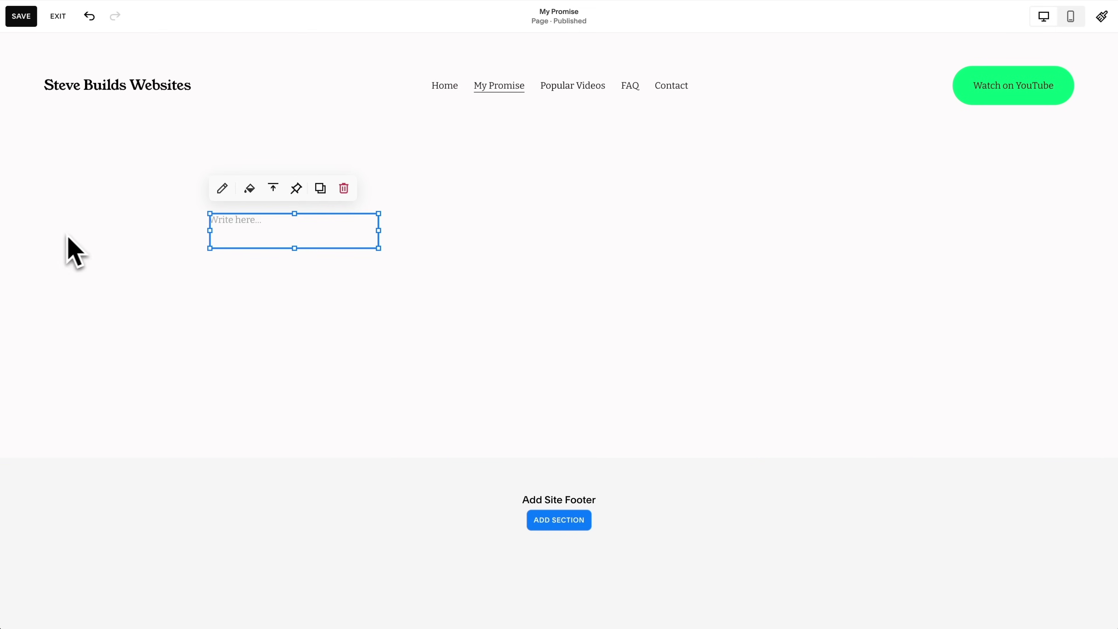
{"action": "left_click", "coordinate": [233, 219]}
{"action": "type", "text": "My Promise"}
{"action": "left_click", "coordinate": [277, 182]}
{"action": "left_click", "coordinate": [277, 212]}
{"action": "left_click", "coordinate": [481, 182]}
{"action": "left_click", "coordinate": [466, 213]}
{"action": "left_click_drag", "start_coordinate": [398, 260], "coordinate": [618, 229]}
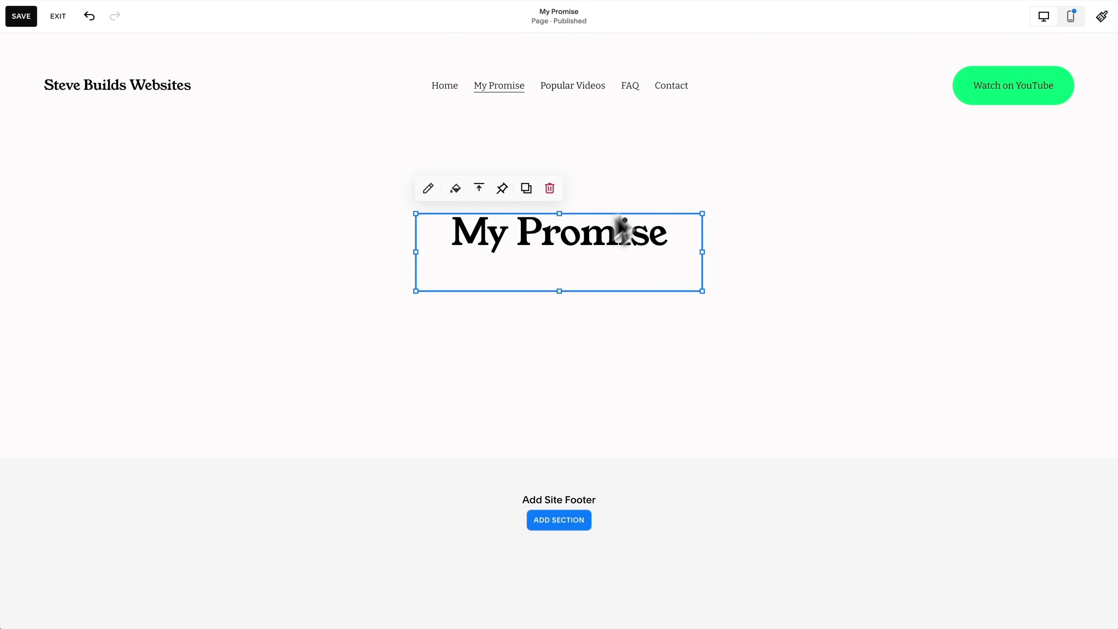
{"action": "left_click", "coordinate": [676, 187]}
Add a text block headed "I actually use any tool I recommend", with a paragraph about actively maintaining a website, below and left of the page heading
{"action": "left_click", "coordinate": [52, 164]}
{"action": "left_click", "coordinate": [66, 233]}
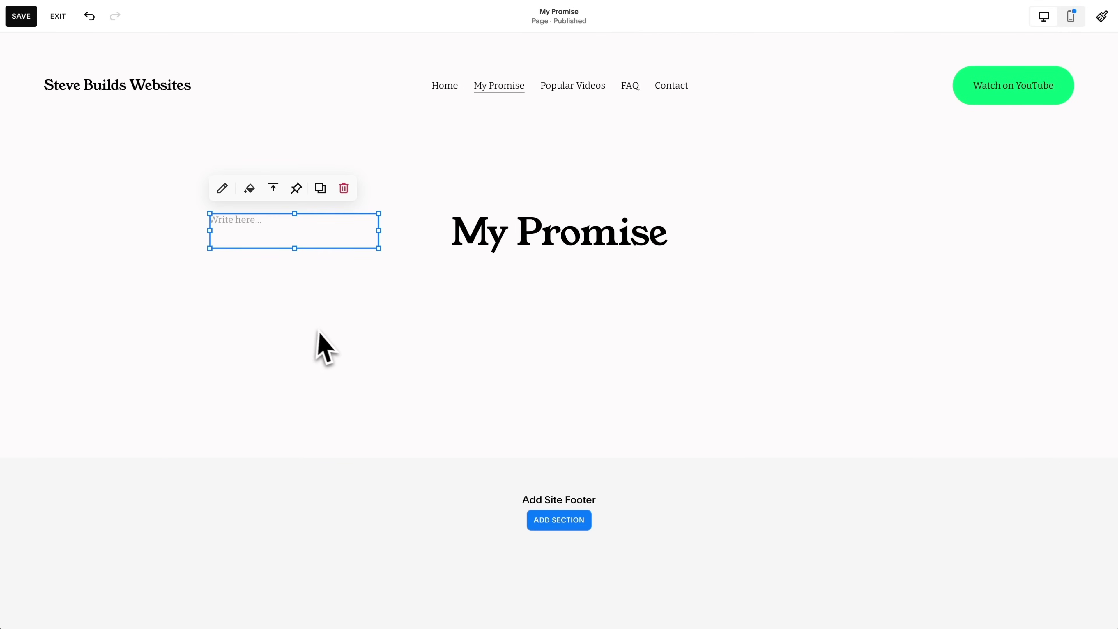
{"action": "left_click", "coordinate": [250, 230]}
{"action": "type", "text": "I actually use any tool I recommend And not just trying it for a few days — I should actively maintain a website using this tool. If I don’t use the tool, why should I expect others will?"}
{"action": "left_click_drag", "start_coordinate": [280, 276], "coordinate": [279, 362]}
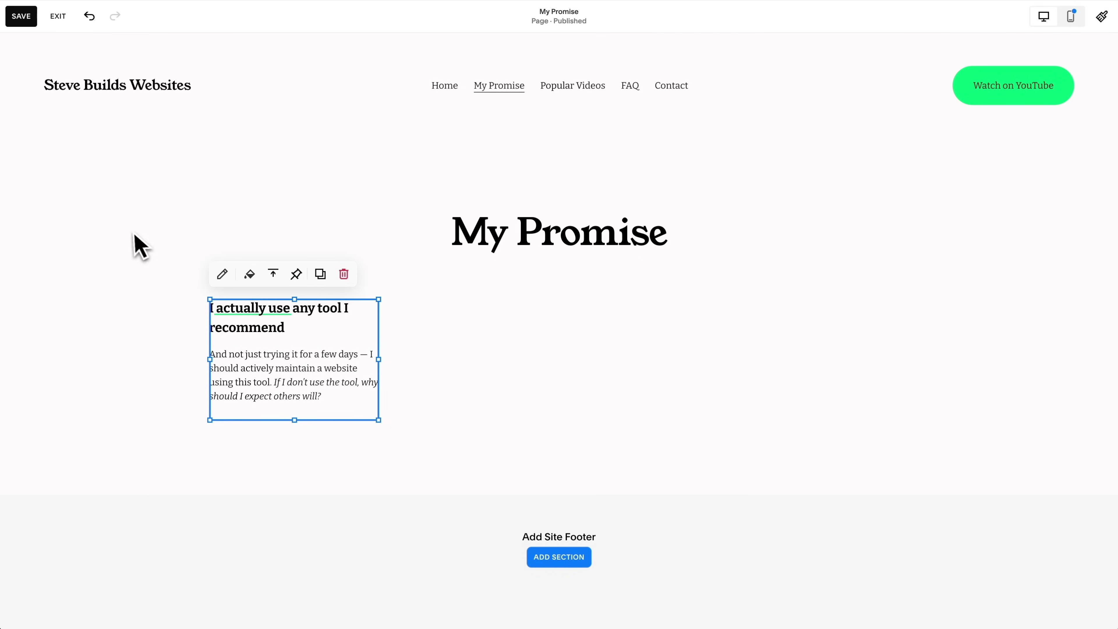
{"action": "left_click", "coordinate": [145, 249]}
Add a text block headed "There is no ‘best’ tool", about matching the tool to the project, beside the first promise
{"action": "left_click", "coordinate": [50, 169]}
{"action": "left_click", "coordinate": [70, 238]}
{"action": "left_click", "coordinate": [245, 231]}
{"action": "type", "text": "There is no ‘best’ tool No website project is the same — and so different tools will work better than others depending on the project. The trick is to match the right tool to the project."}
{"action": "left_click_drag", "start_coordinate": [246, 231], "coordinate": [499, 417]}
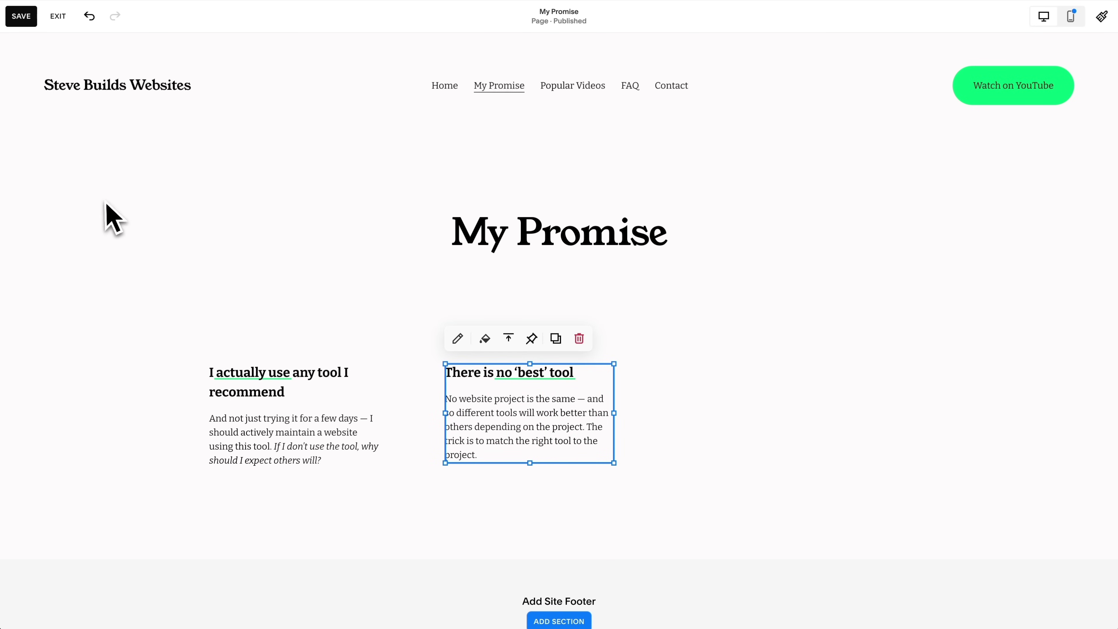
{"action": "left_click", "coordinate": [110, 223]}
Add a third promise headed "My videos shouldn’t be boring" and space the three promises in a row beneath the page heading
{"action": "left_click", "coordinate": [50, 165]}
{"action": "left_click", "coordinate": [66, 237]}
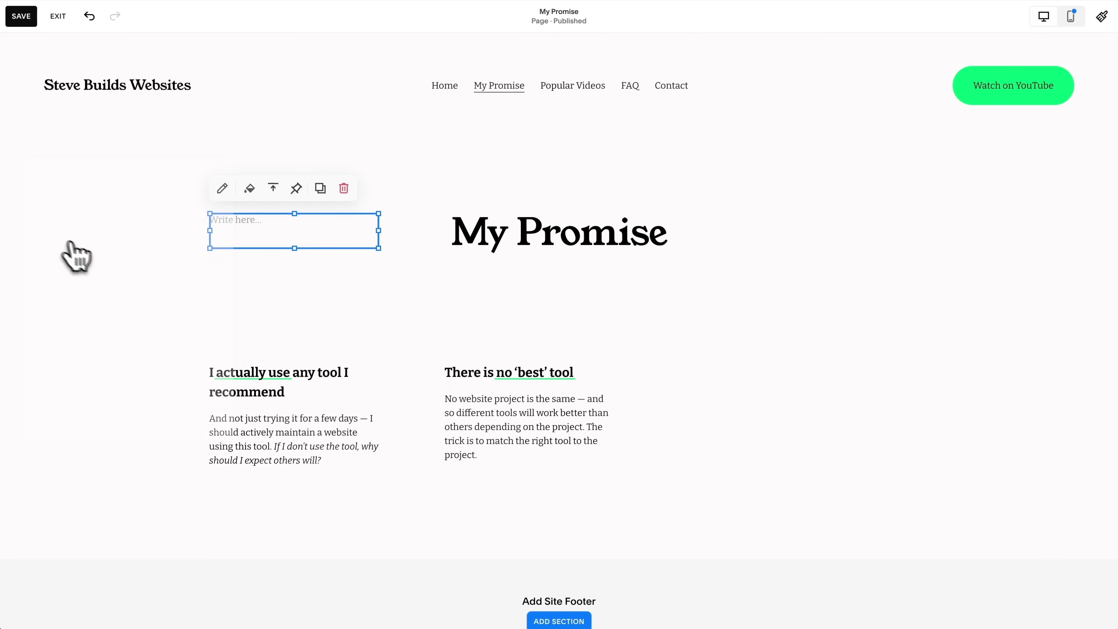
{"action": "left_click", "coordinate": [245, 227]}
{"action": "type", "text": "My videos shouldn’t be boring It’s boring to spend an afternoon researching software — so I try my best to make videos fun or entertaining. I’m no Ryan Trahan but I do my best."}
{"action": "left_click_drag", "start_coordinate": [309, 308], "coordinate": [829, 399]}
{"action": "left_click_drag", "start_coordinate": [544, 437], "coordinate": [573, 374]}
{"action": "left_click_drag", "start_coordinate": [287, 540], "coordinate": [299, 388]}
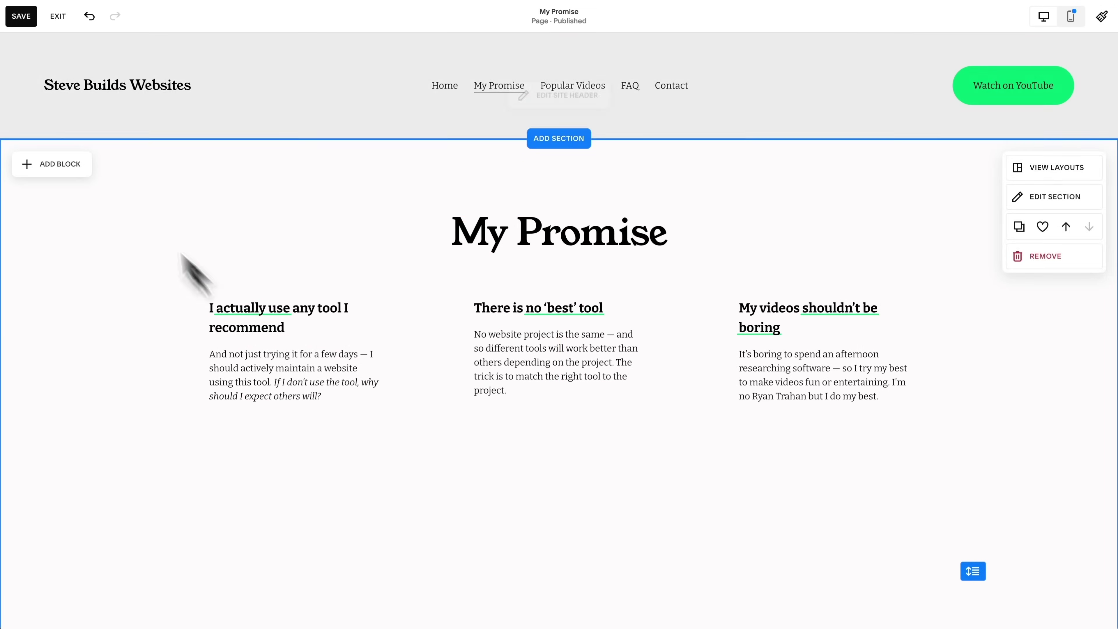
Add a text block headed "No sponsored videos", refusing sponsorship in exchange for editorial control, below the first promise
{"action": "left_click", "coordinate": [77, 172]}
{"action": "left_click", "coordinate": [94, 244]}
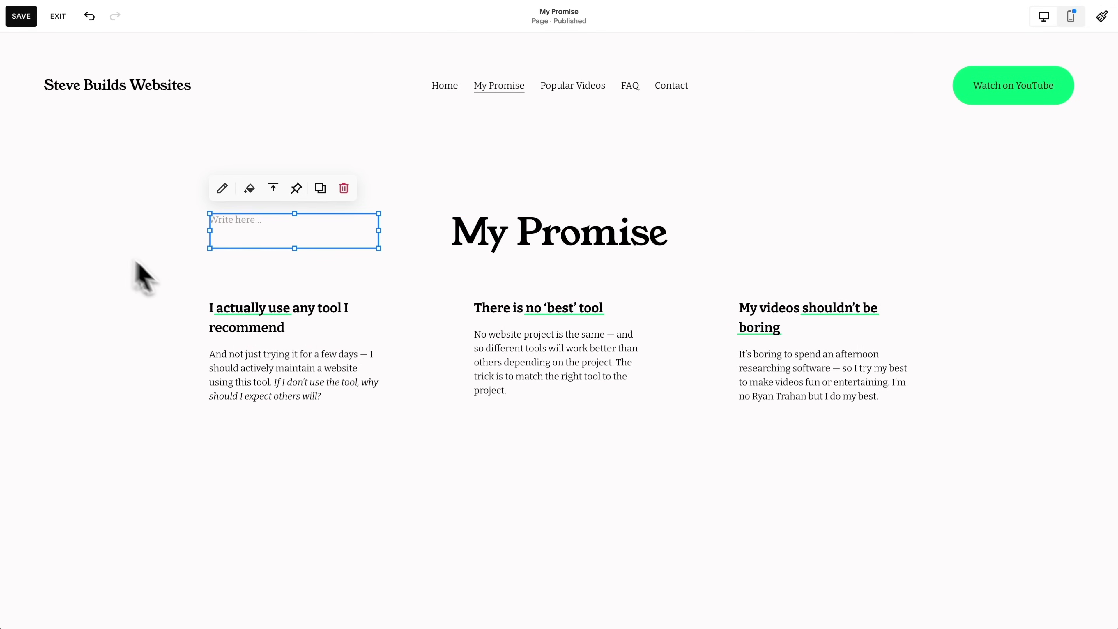
{"action": "left_click", "coordinate": [245, 234]}
{"action": "type", "text": "No sponsored videos I do not allow companies to sponsor videos in exchange for editorial control."}
{"action": "left_click", "coordinate": [155, 282]}
{"action": "left_click_drag", "start_coordinate": [229, 250], "coordinate": [293, 506]}
Add a text block headed "Some affiliate links", explaining income from YouTube ads and affiliate links, below the top row of promises
{"action": "left_click", "coordinate": [77, 172]}
{"action": "left_click", "coordinate": [95, 245]}
{"action": "key", "text": "ctrl+z"}
{"action": "key", "text": "ctrl+z"}
{"action": "left_click_drag", "start_coordinate": [174, 252], "coordinate": [689, 500]}
Widen the promise text blocks and arrange them as a row of three with "No sponsored videos" and "Some affiliate links" centered beneath
{"action": "left_click_drag", "start_coordinate": [300, 507], "coordinate": [447, 372]}
{"action": "left_click", "coordinate": [498, 350]}
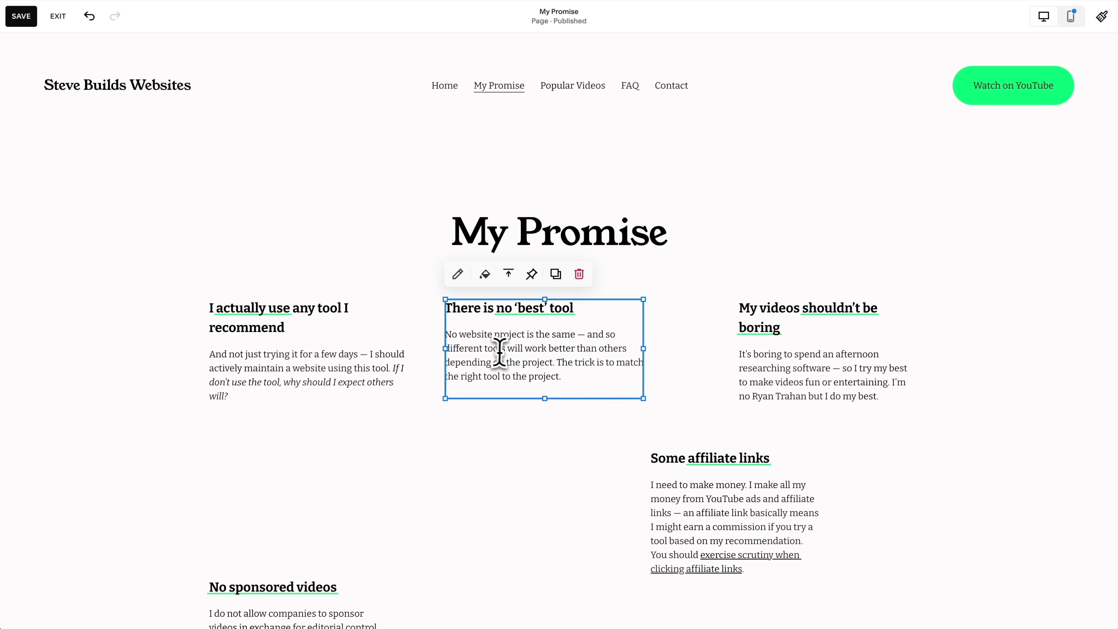
{"action": "left_click", "coordinate": [751, 357]}
{"action": "left_click_drag", "start_coordinate": [751, 357], "coordinate": [711, 358]}
{"action": "left_click", "coordinate": [815, 521]}
{"action": "left_click_drag", "start_coordinate": [816, 522], "coordinate": [643, 511]}
{"action": "left_click", "coordinate": [294, 614]}
{"action": "left_click_drag", "start_coordinate": [294, 614], "coordinate": [364, 476]}
Set the My Promise section's height to S and close the section settings
{"action": "left_click", "coordinate": [1076, 196]}
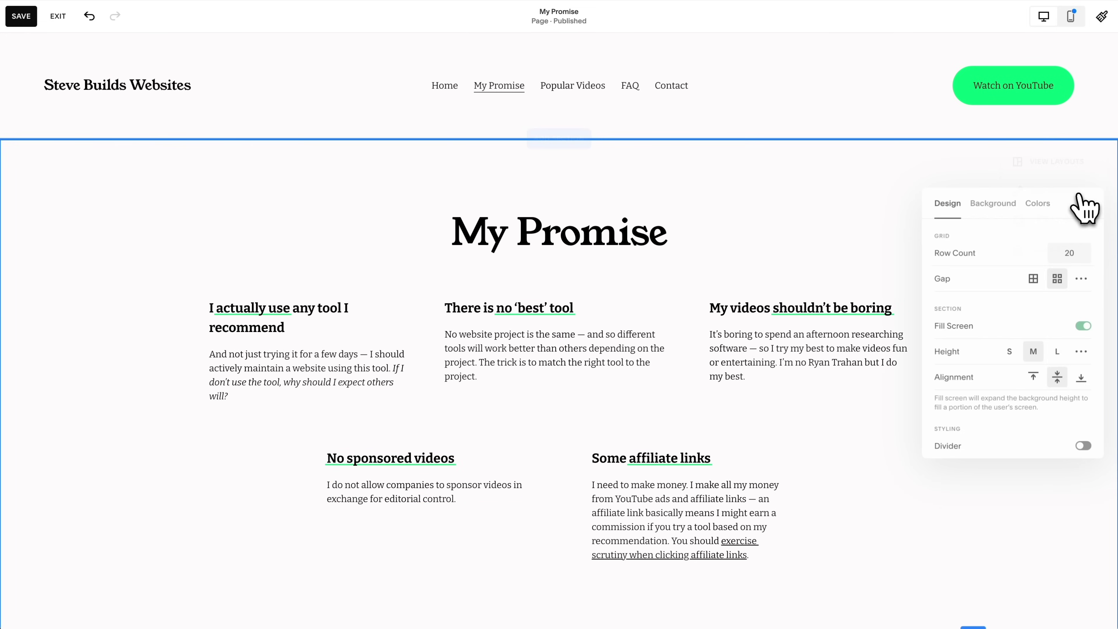
{"action": "left_click", "coordinate": [1009, 352]}
{"action": "left_click", "coordinate": [51, 414]}
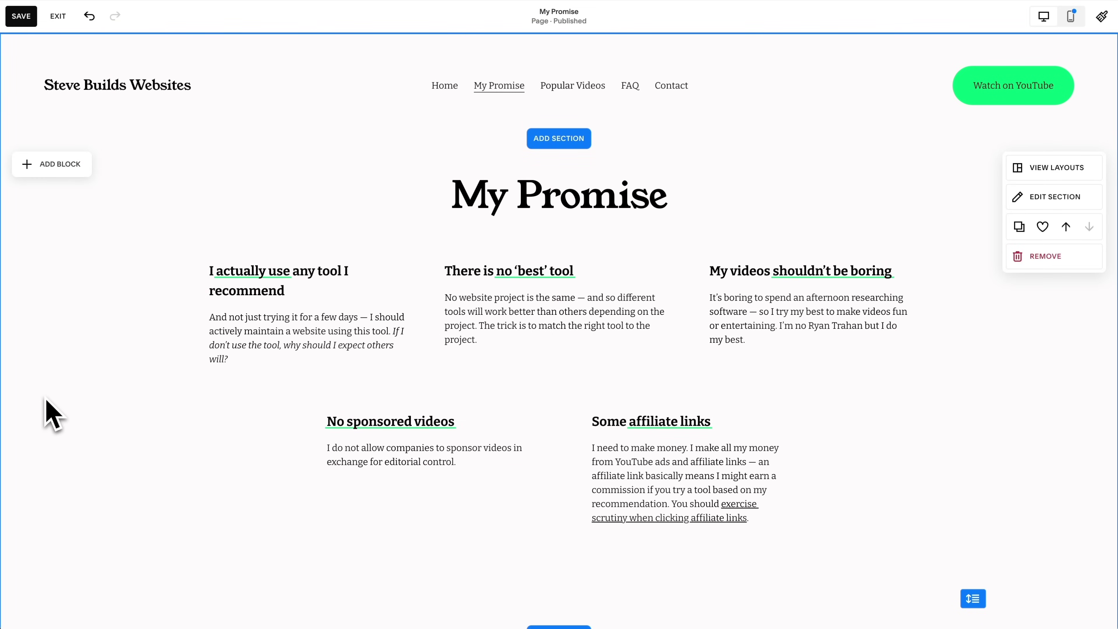
Underline the "My Promise" heading with a thick, straight bright green highlight
{"action": "left_click", "coordinate": [462, 195]}
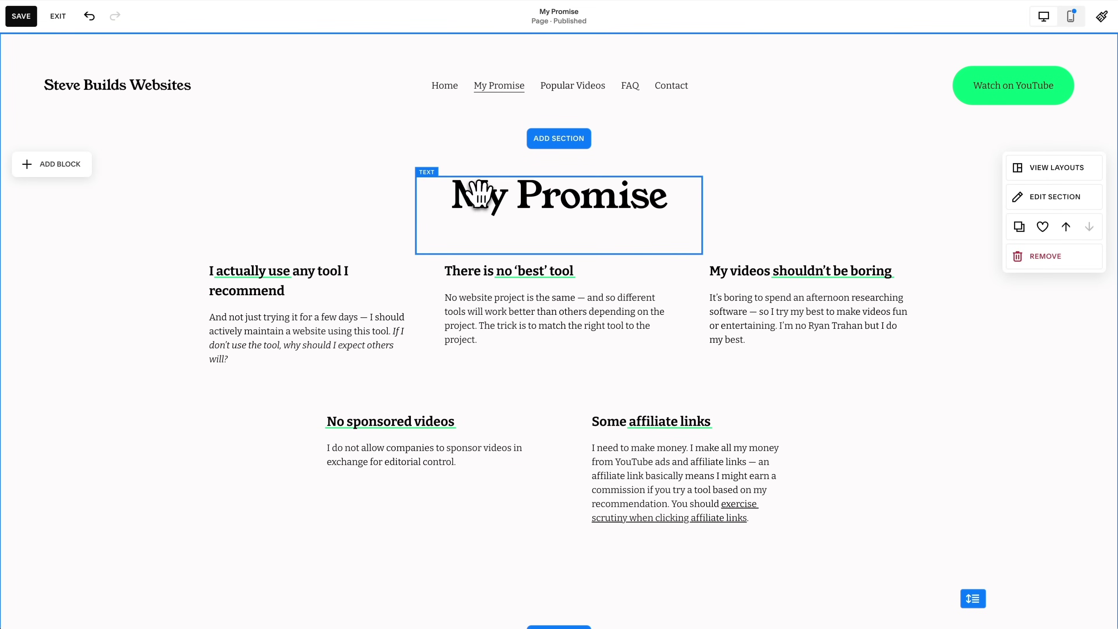
{"action": "triple_click", "coordinate": [469, 195]}
{"action": "left_click", "coordinate": [637, 146]}
{"action": "left_click", "coordinate": [876, 278]}
{"action": "left_click", "coordinate": [983, 253]}
{"action": "left_click", "coordinate": [152, 352]}
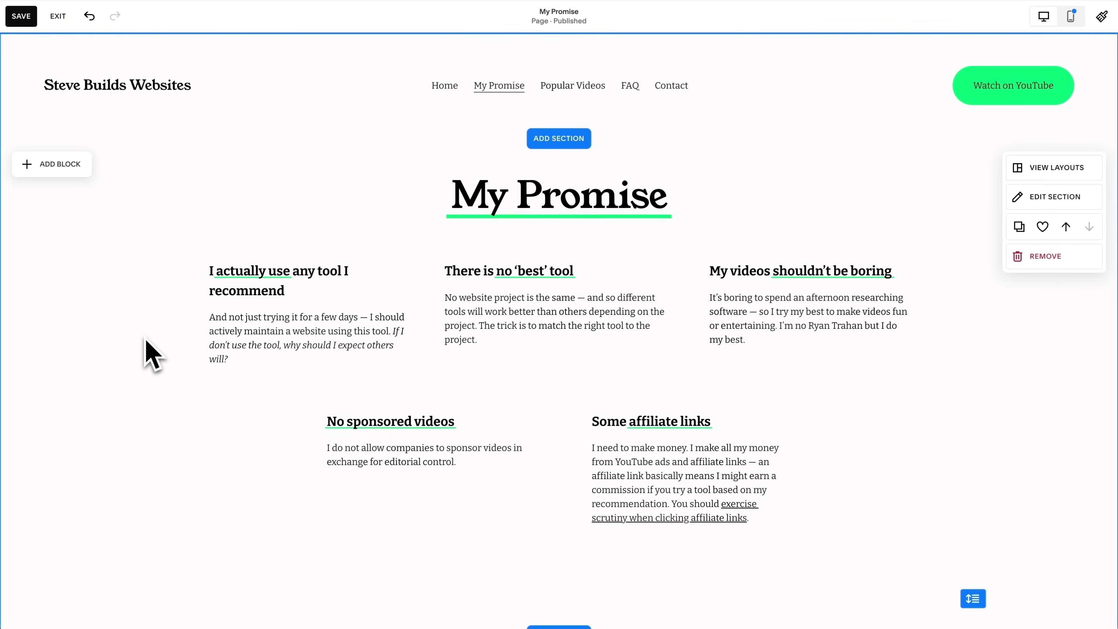
Add a line block above "I actually use any tool I recommend" and place a duplicate of it above "There is no ‘best’ tool"
{"action": "left_click", "coordinate": [53, 164]}
{"action": "left_click", "coordinate": [165, 367]}
{"action": "left_click_drag", "start_coordinate": [299, 200], "coordinate": [416, 265]}
{"action": "left_click", "coordinate": [270, 216]}
{"action": "left_click_drag", "start_coordinate": [308, 249], "coordinate": [656, 259]}
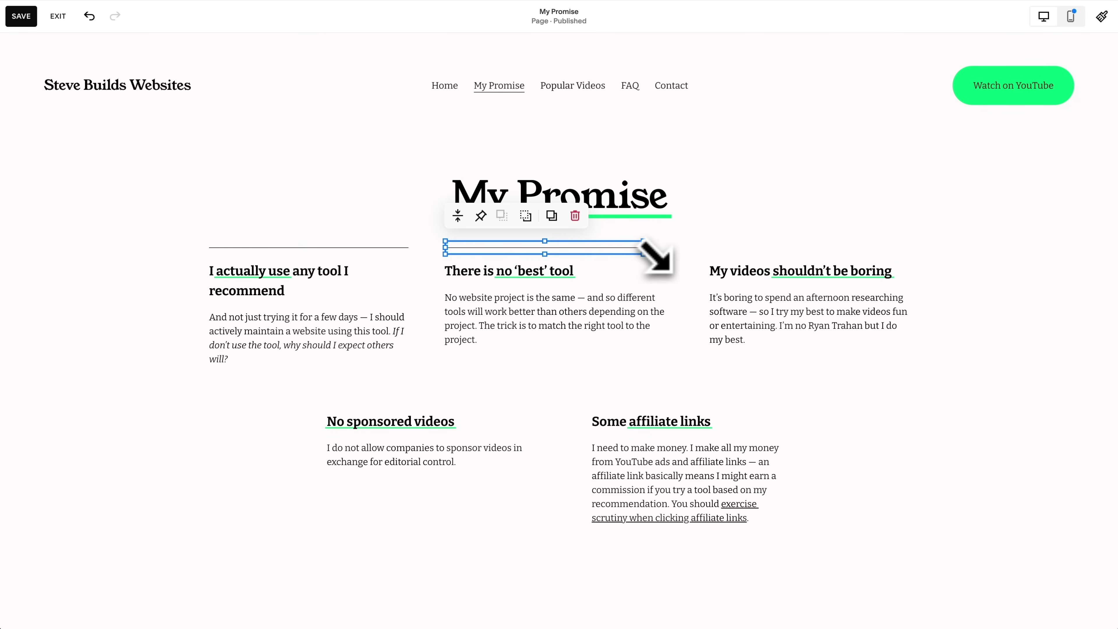
Duplicate the line block above the "My videos shouldn’t be boring", "Some affiliate links" and "No sponsored videos" promises
{"action": "left_click", "coordinate": [551, 215]}
{"action": "left_click_drag", "start_coordinate": [572, 246], "coordinate": [468, 416]}
{"action": "left_click", "coordinate": [770, 215]}
{"action": "left_click", "coordinate": [729, 387]}
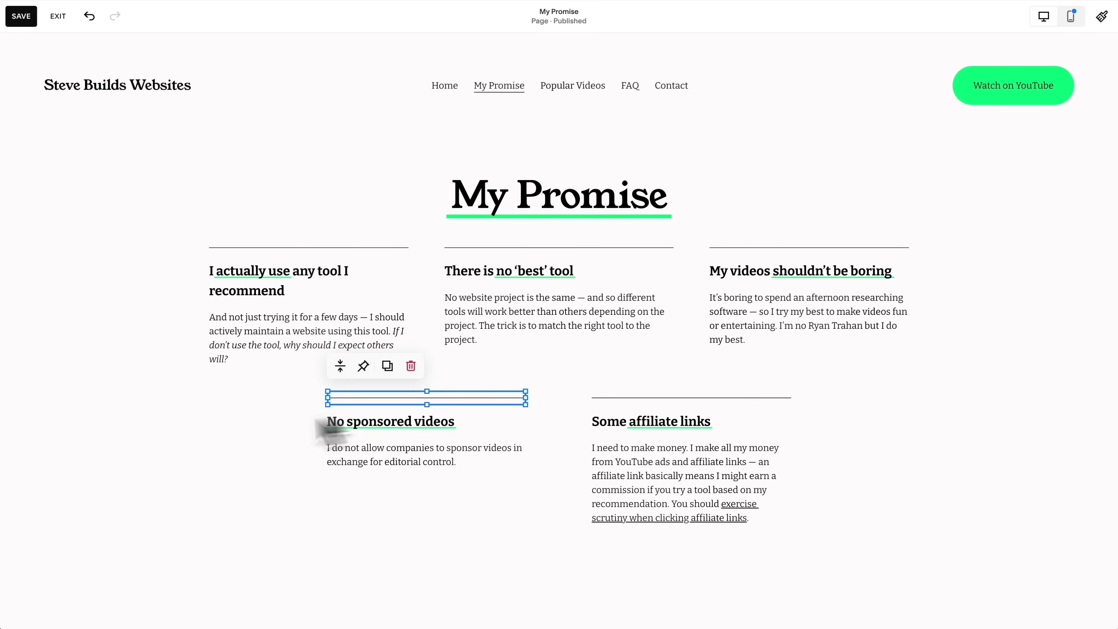
{"action": "left_click", "coordinate": [120, 482]}
Move the promise text blocks and their divider lines down to add space below the page heading and between the rows
{"action": "left_click_drag", "start_coordinate": [209, 170], "coordinate": [918, 559]}
{"action": "left_click_drag", "start_coordinate": [572, 255], "coordinate": [484, 374]}
{"action": "left_click", "coordinate": [137, 403]}
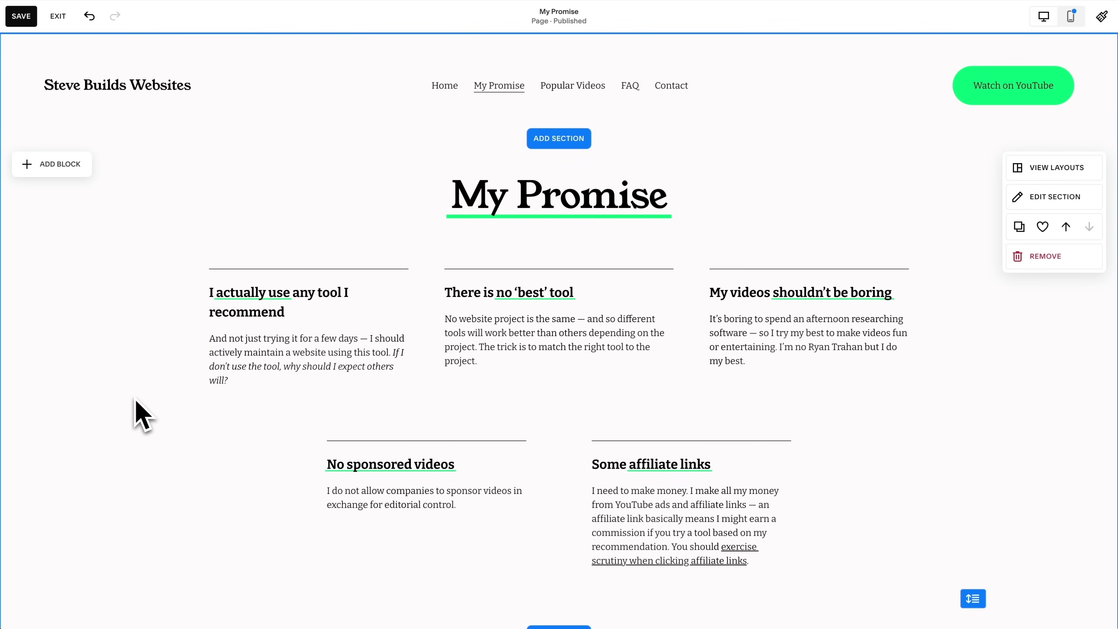